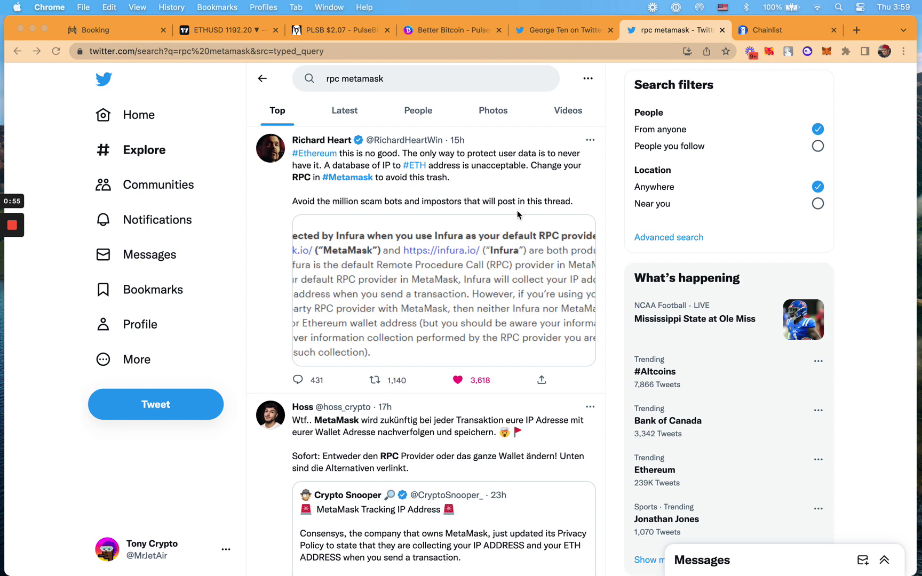
- Enlarge the tweet's Infura privacy-policy screenshot and show the full tweet text beside it
{"action": "left_click", "coordinate": [522, 250]}
{"action": "left_click", "coordinate": [521, 248]}
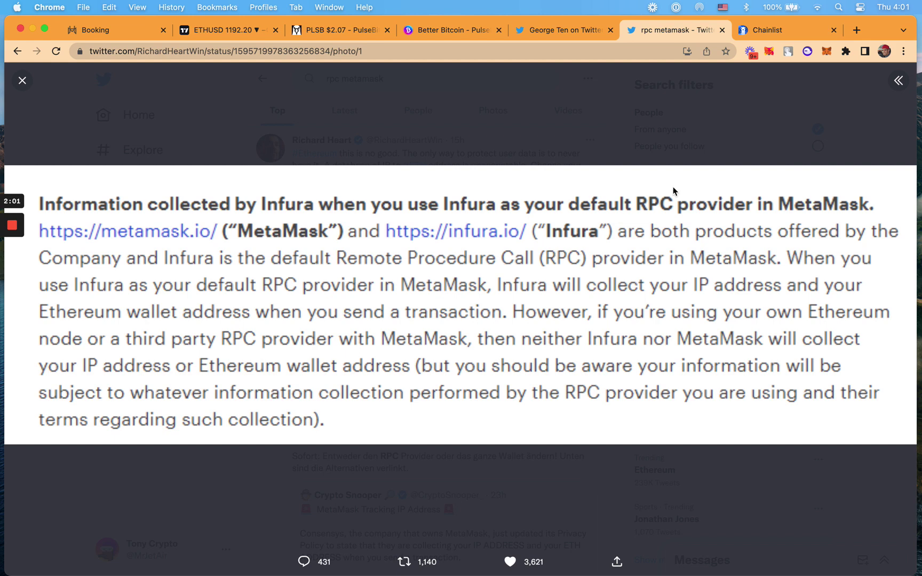
{"action": "left_click", "coordinate": [892, 80]}
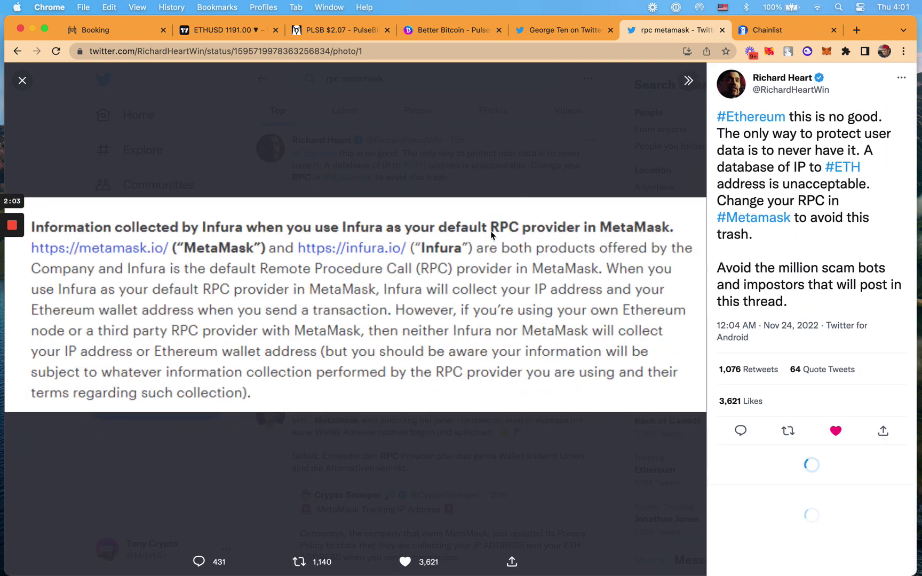
- Close the photo viewer and scroll the rpc metamask results for tweets about switching RPC
{"action": "left_click", "coordinate": [23, 80]}
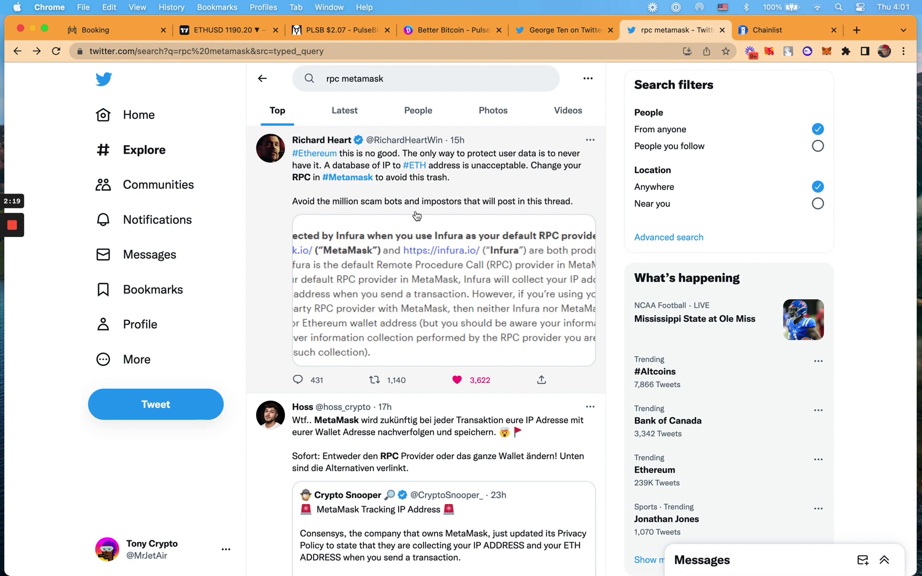
{"action": "scroll", "coordinate": [442, 383], "scroll_direction": "down", "scroll_amount": 10}
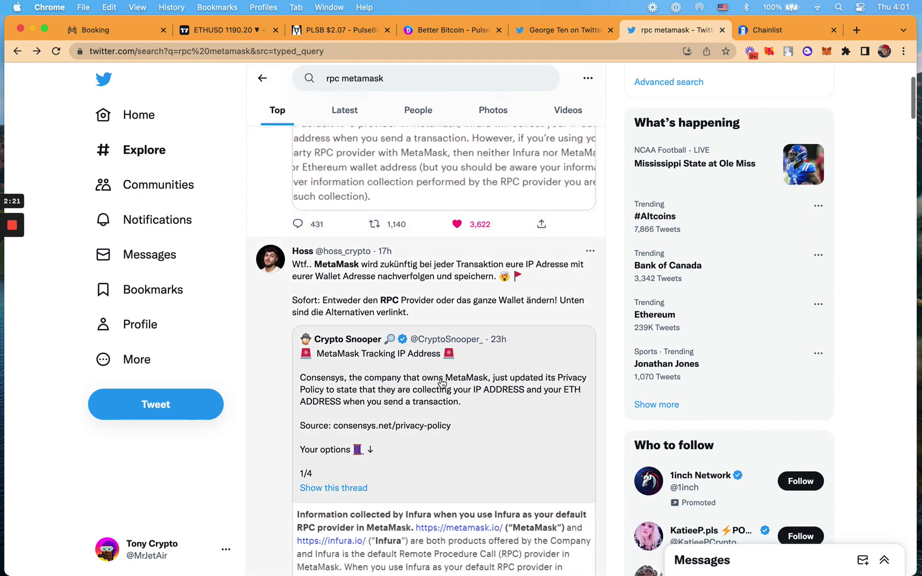
{"action": "scroll", "coordinate": [419, 408], "scroll_direction": "down", "scroll_amount": 14}
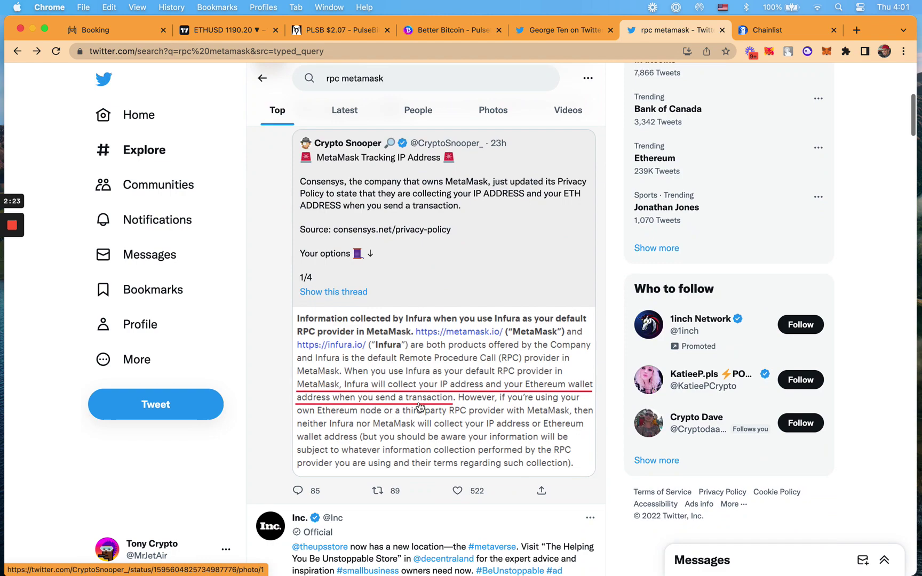
{"action": "scroll", "coordinate": [420, 407], "scroll_direction": "down", "scroll_amount": 13}
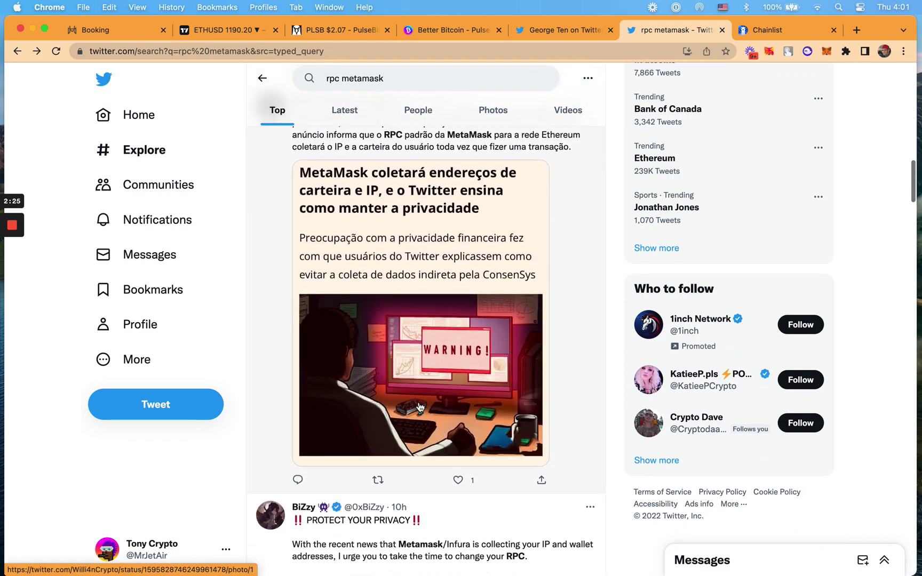
{"action": "scroll", "coordinate": [423, 262], "scroll_direction": "down", "scroll_amount": 13}
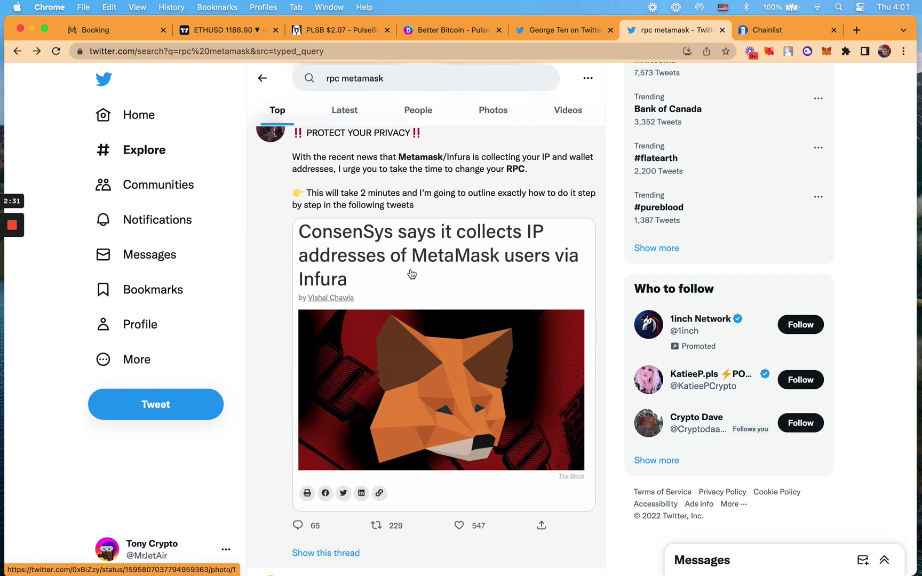
{"action": "scroll", "coordinate": [466, 407], "scroll_direction": "down", "scroll_amount": 5}
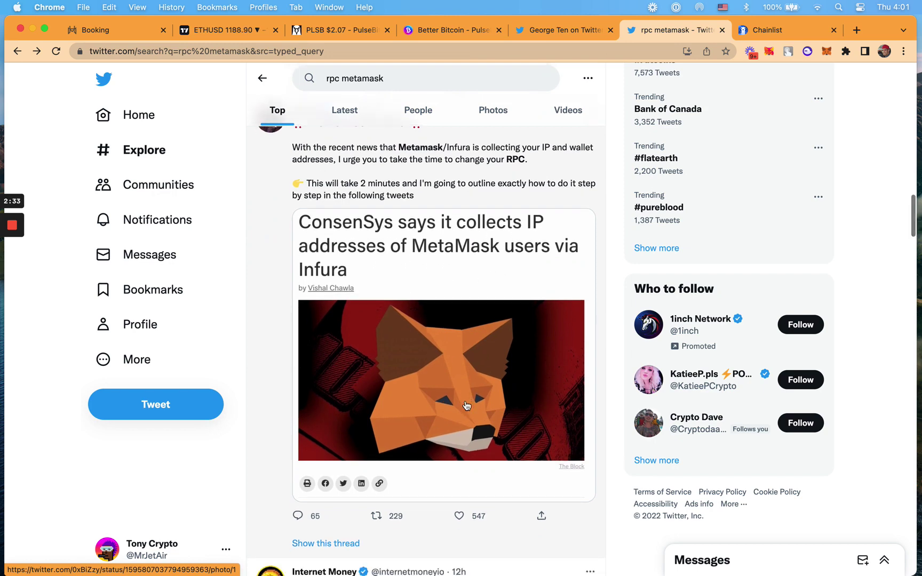
{"action": "scroll", "coordinate": [466, 406], "scroll_direction": "down", "scroll_amount": 3}
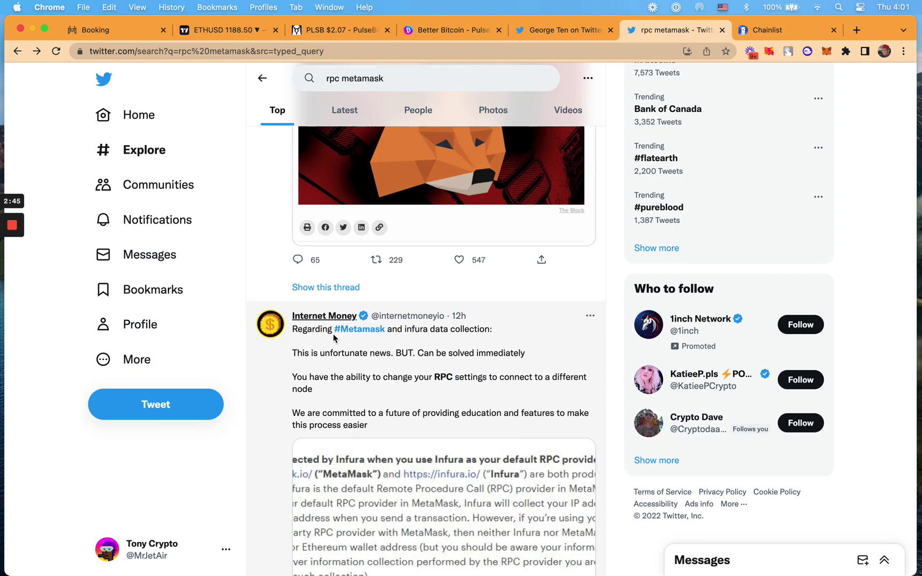
{"action": "mouse_move", "coordinate": [326, 318]}
{"action": "scroll", "coordinate": [438, 421], "scroll_direction": "down", "scroll_amount": 4}
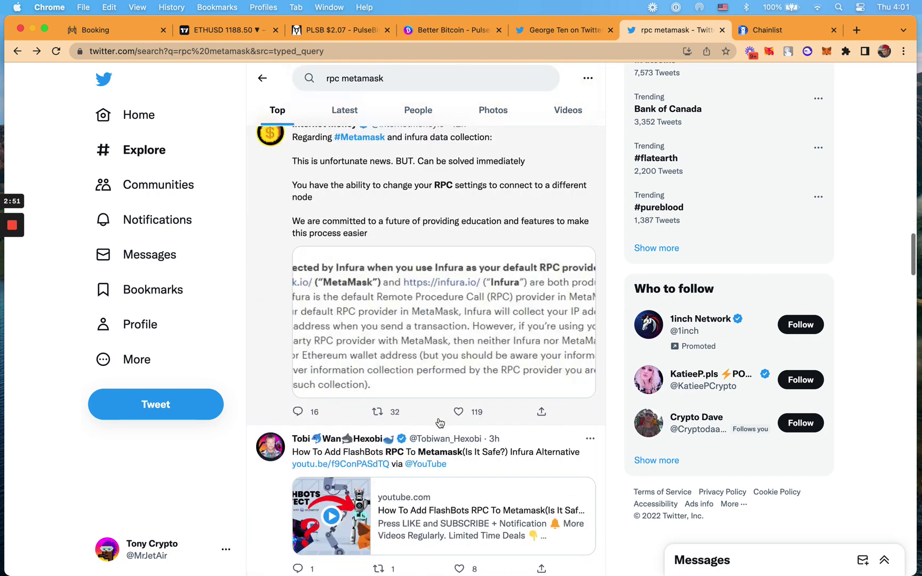
{"action": "scroll", "coordinate": [440, 423], "scroll_direction": "down", "scroll_amount": 3}
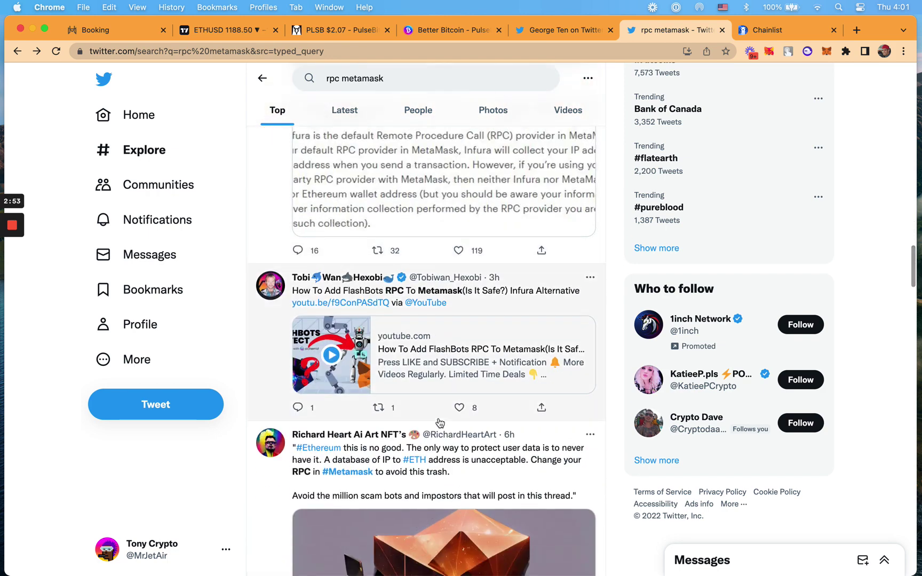
{"action": "scroll", "coordinate": [463, 377], "scroll_direction": "down", "scroll_amount": 2}
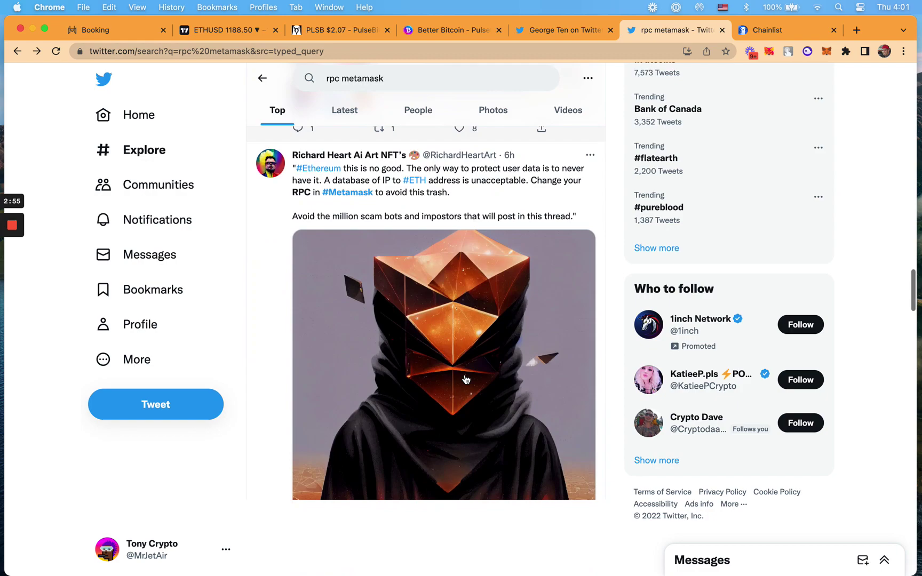
{"action": "scroll", "coordinate": [465, 378], "scroll_direction": "down", "scroll_amount": 8}
{"action": "scroll", "coordinate": [465, 380], "scroll_direction": "up", "scroll_amount": 15}
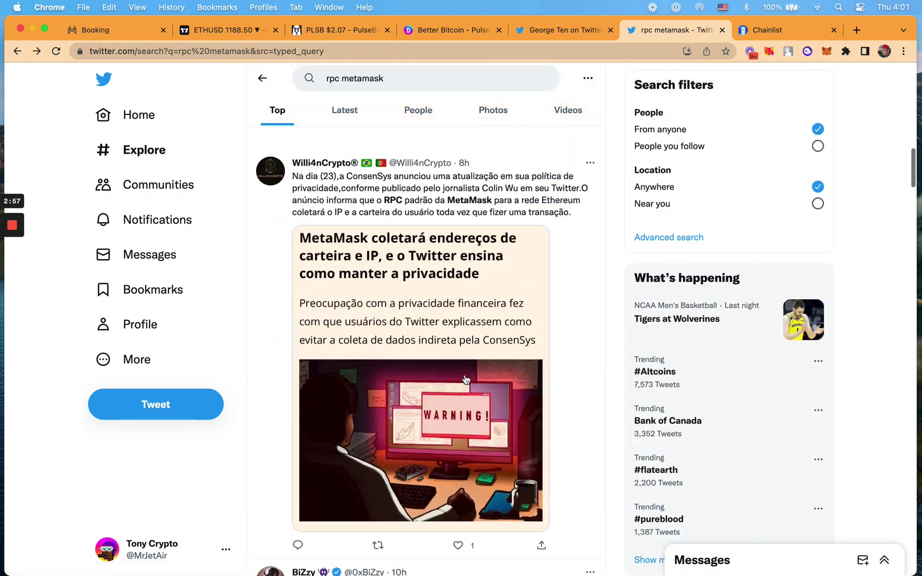
{"action": "scroll", "coordinate": [493, 289], "scroll_direction": "up", "scroll_amount": 3}
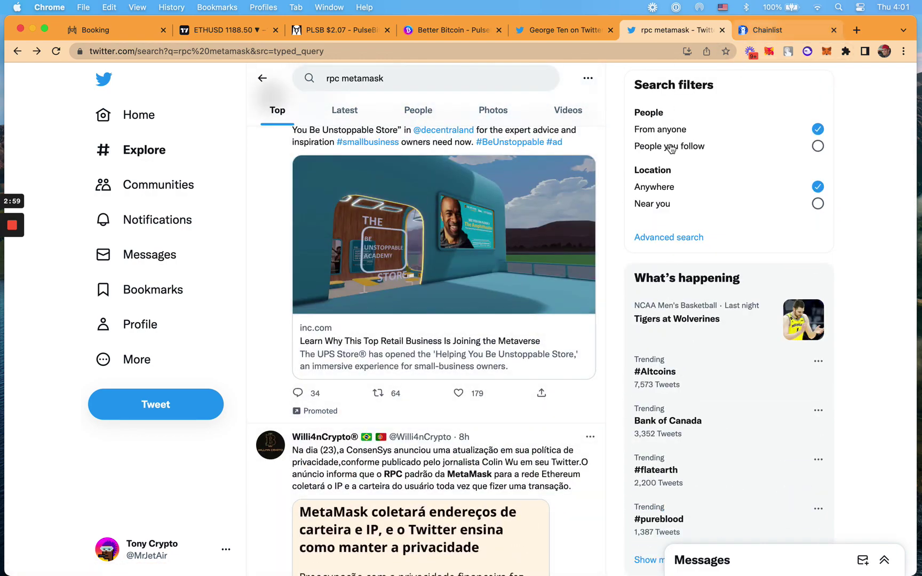
{"action": "scroll", "coordinate": [646, 184], "scroll_direction": "up", "scroll_amount": 10}
{"action": "scroll", "coordinate": [646, 184], "scroll_direction": "up", "scroll_amount": 5}
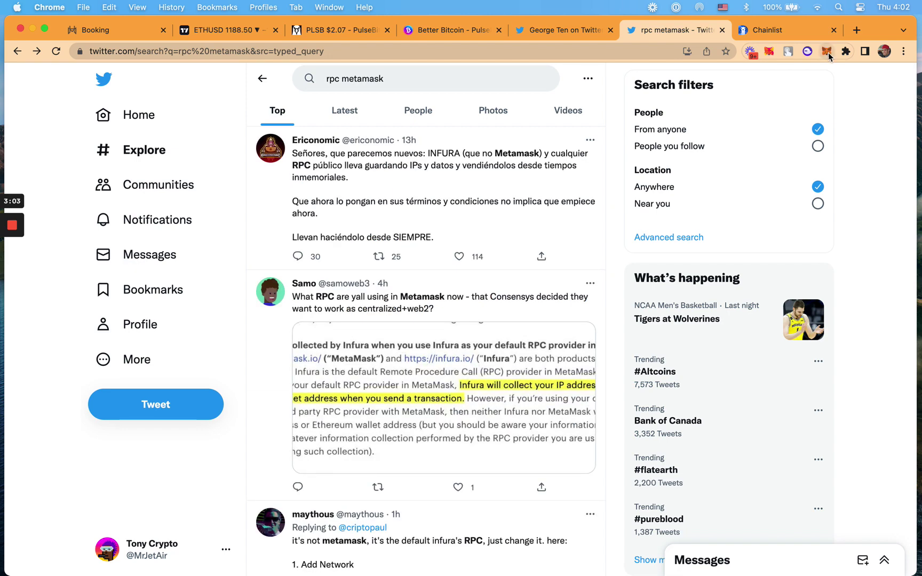
- Switch to Chainlist and open the Ethereum Mainnet network details
{"action": "left_click", "coordinate": [765, 33]}
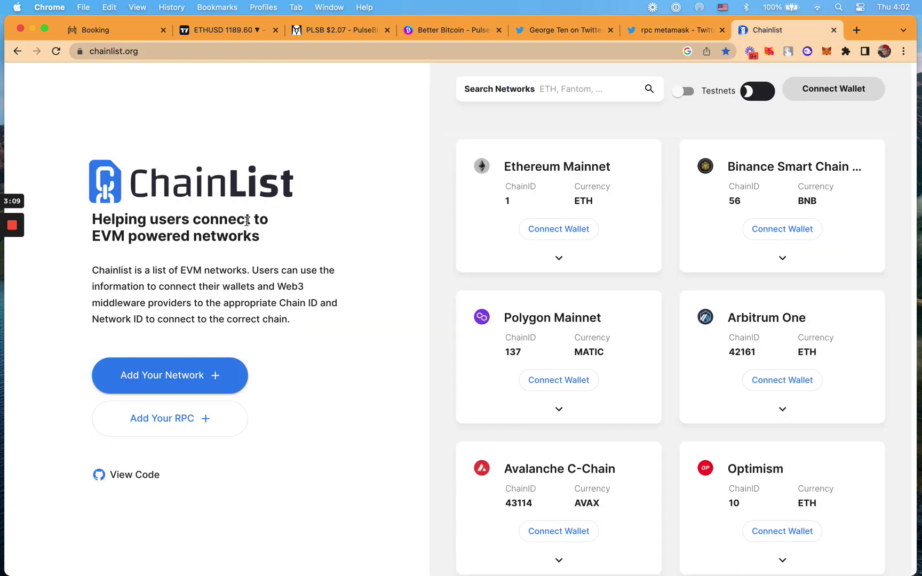
{"action": "left_click", "coordinate": [164, 50]}
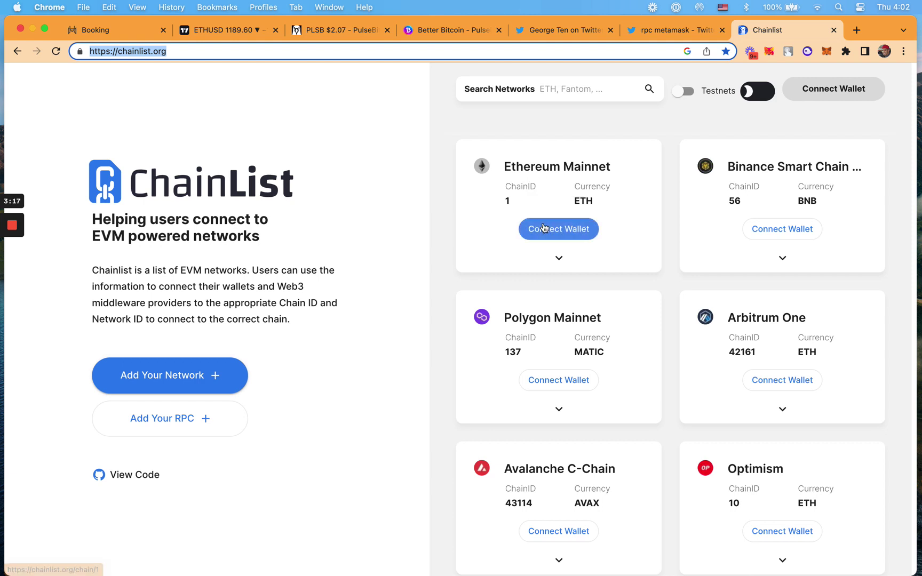
{"action": "left_click", "coordinate": [560, 173]}
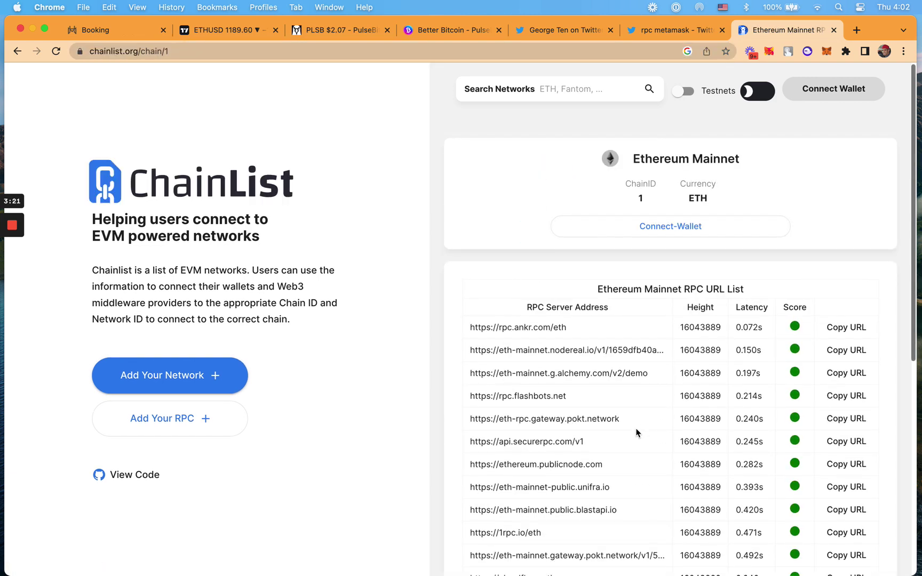
- Scroll to Ethereum Mainnet's RPC server list and copy one server's URL
{"action": "scroll", "coordinate": [638, 433], "scroll_direction": "down", "scroll_amount": 3}
{"action": "scroll", "coordinate": [580, 408], "scroll_direction": "down", "scroll_amount": 3}
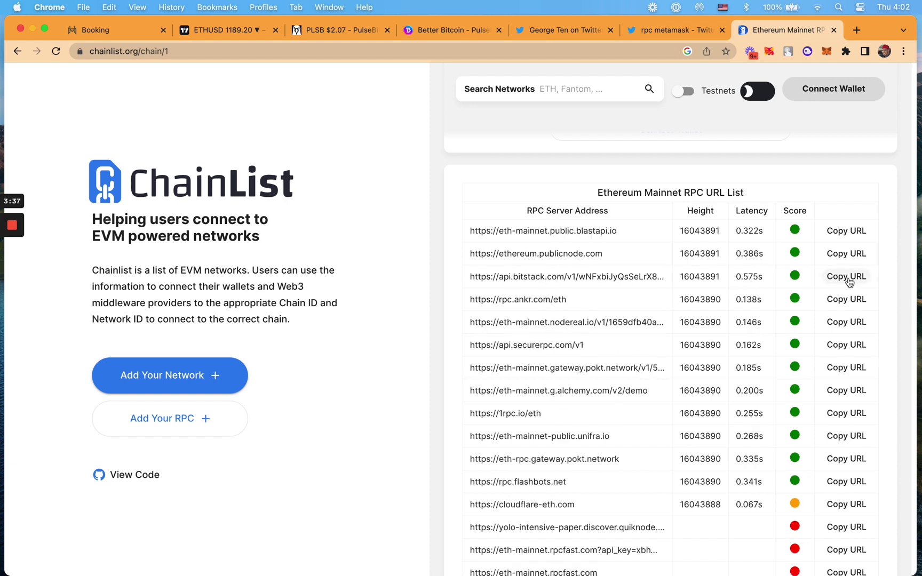
{"action": "left_click", "coordinate": [848, 278]}
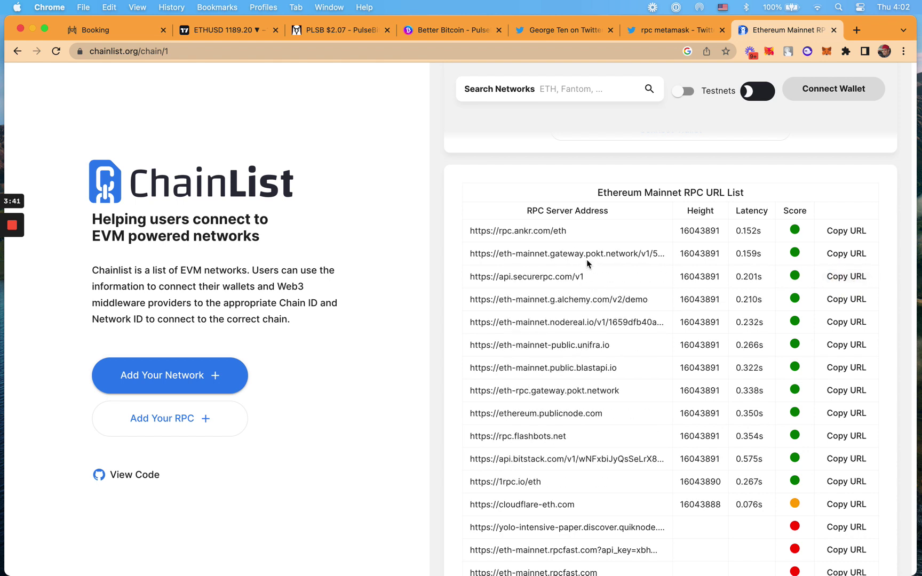
{"action": "left_click", "coordinate": [843, 279]}
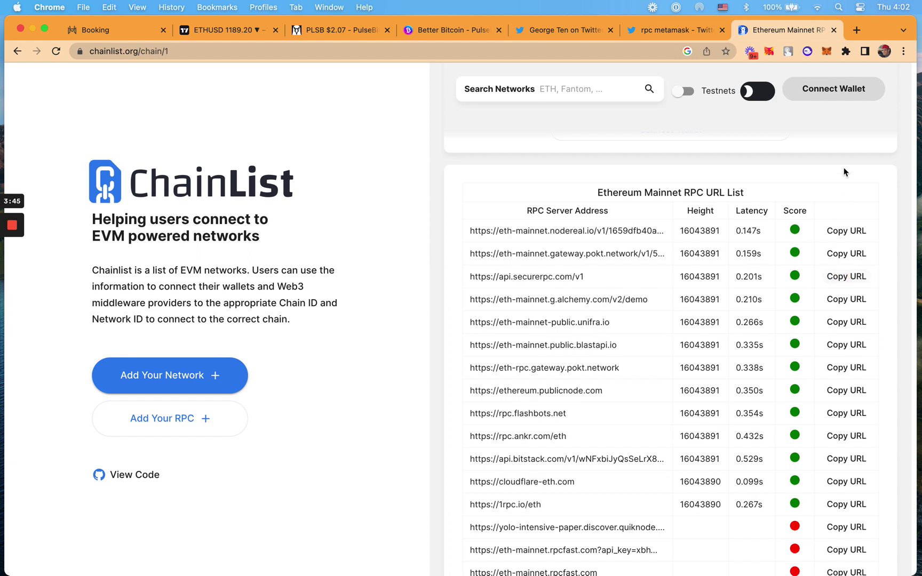
- Open MetaMask's network list and go to the Add a network settings page
{"action": "left_click", "coordinate": [827, 52]}
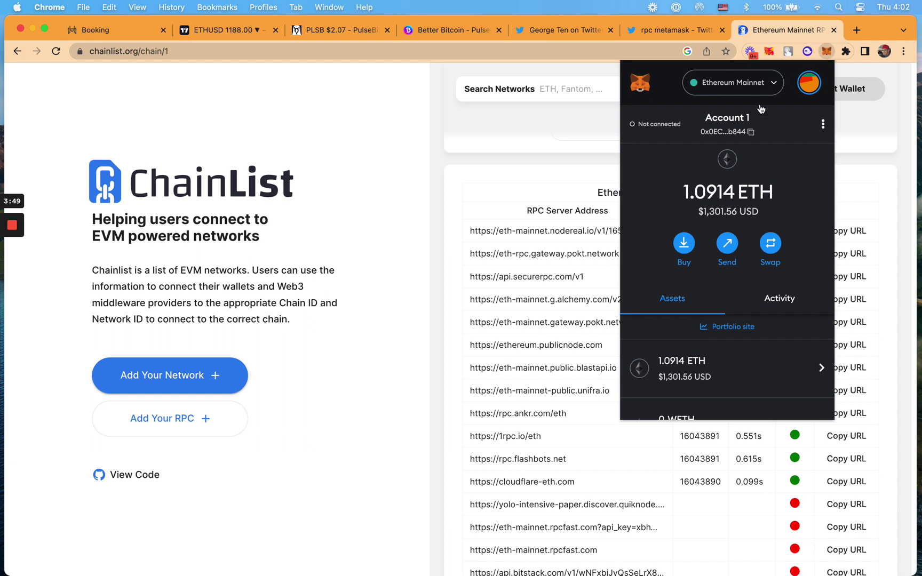
{"action": "left_click", "coordinate": [740, 83]}
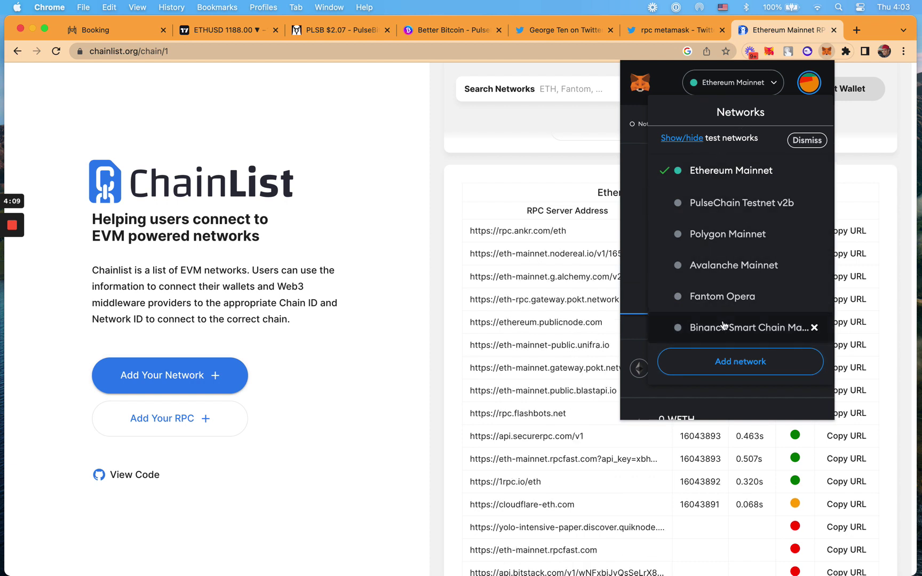
{"action": "left_click", "coordinate": [735, 369]}
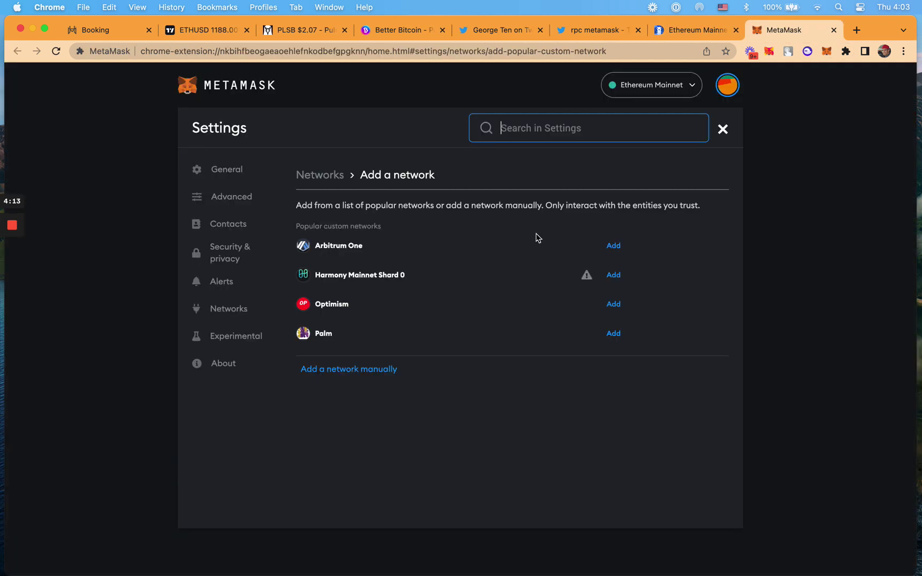
{"action": "left_click", "coordinate": [372, 373]}
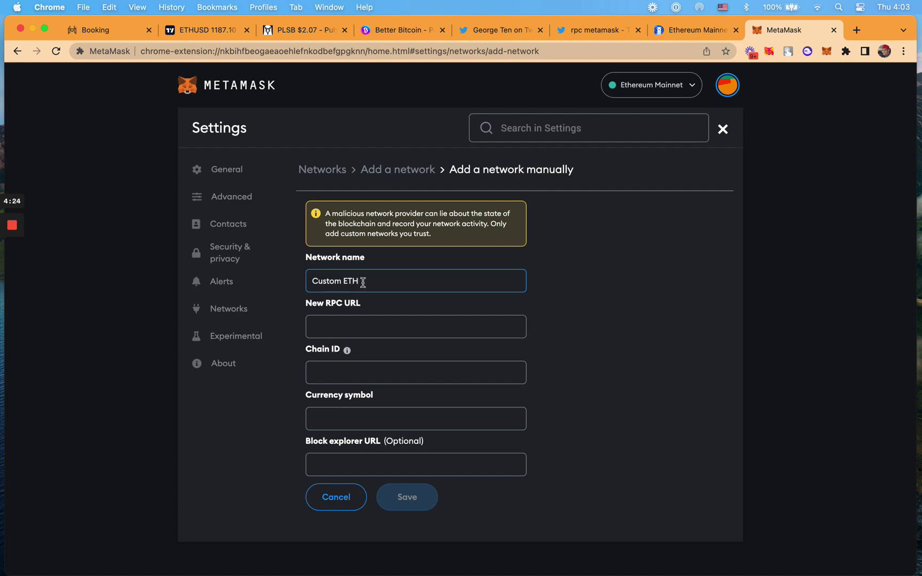
{"action": "left_click", "coordinate": [366, 328]}
{"action": "type", "text": "https://api.securerpc.com/v1"}
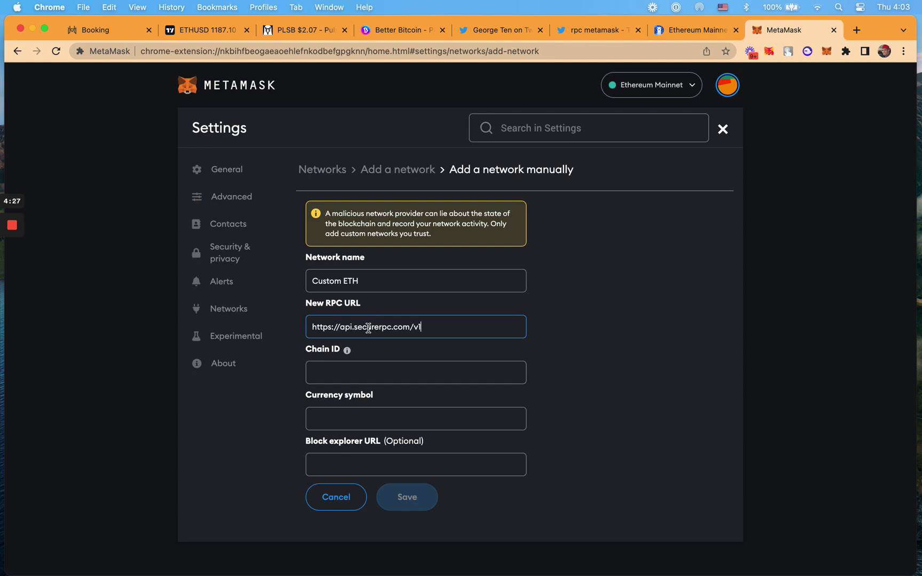
{"action": "left_click", "coordinate": [700, 39]}
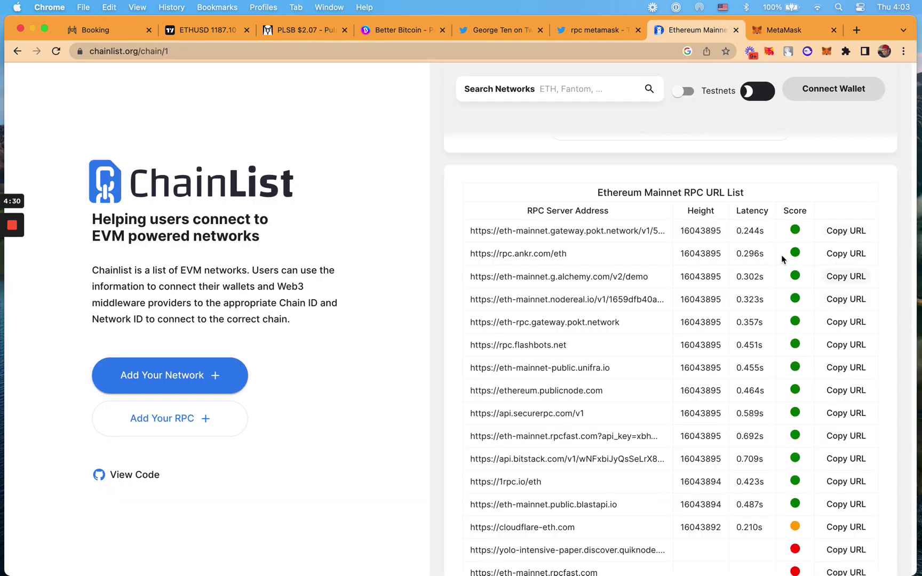
{"action": "left_click", "coordinate": [783, 27]}
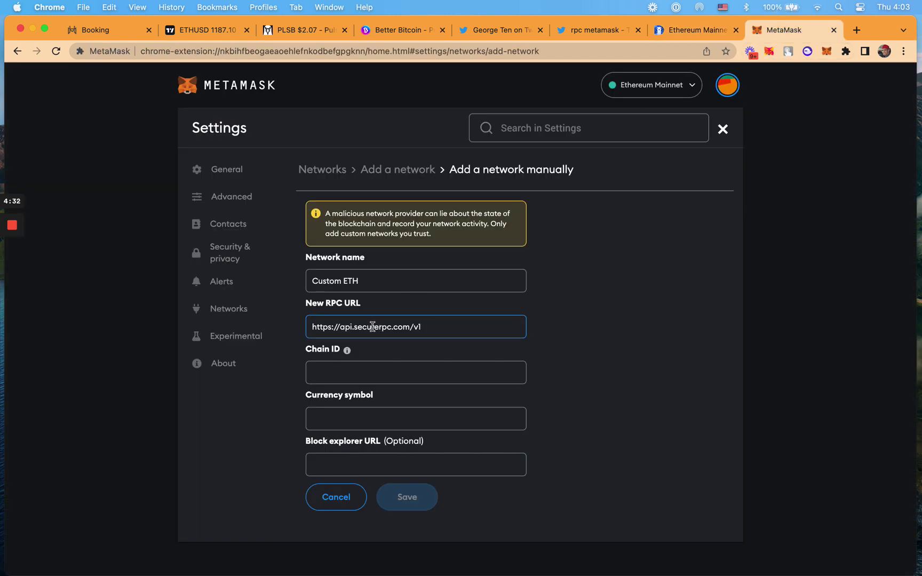
- Enter chain ID 1 and currency symbol ETH in the network form
{"action": "left_click", "coordinate": [399, 378]}
{"action": "type", "text": "1"}
{"action": "left_click", "coordinate": [399, 431]}
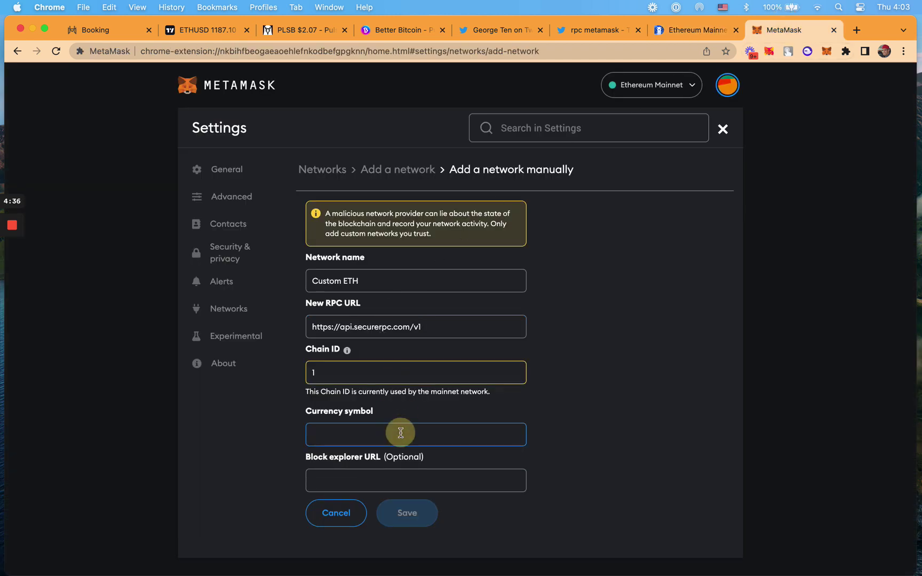
{"action": "type", "text": "ETH"}
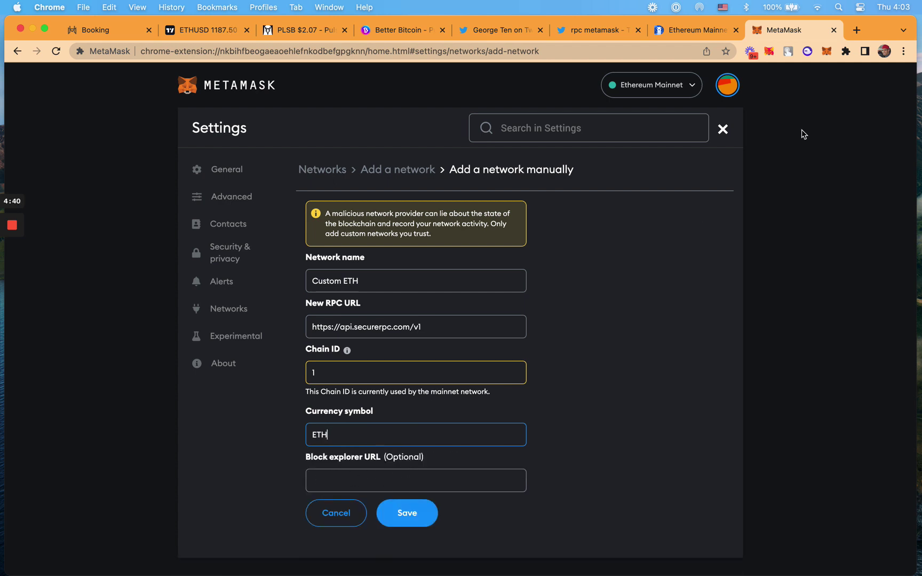
- Open a new tab and load the suggested Etherscan page for 'etherscan'
{"action": "left_click", "coordinate": [857, 31]}
{"action": "type", "text": "ethersca"}
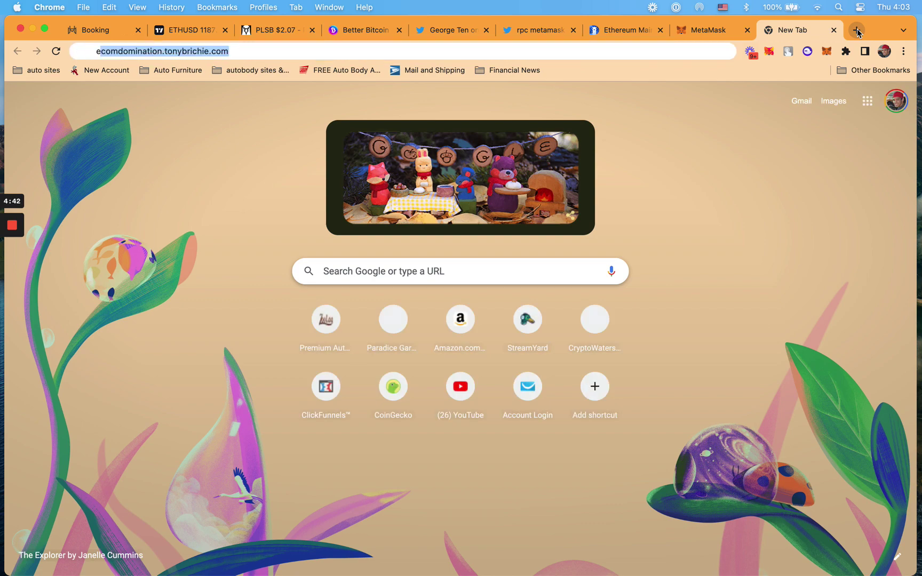
{"action": "type", "text": "n"}
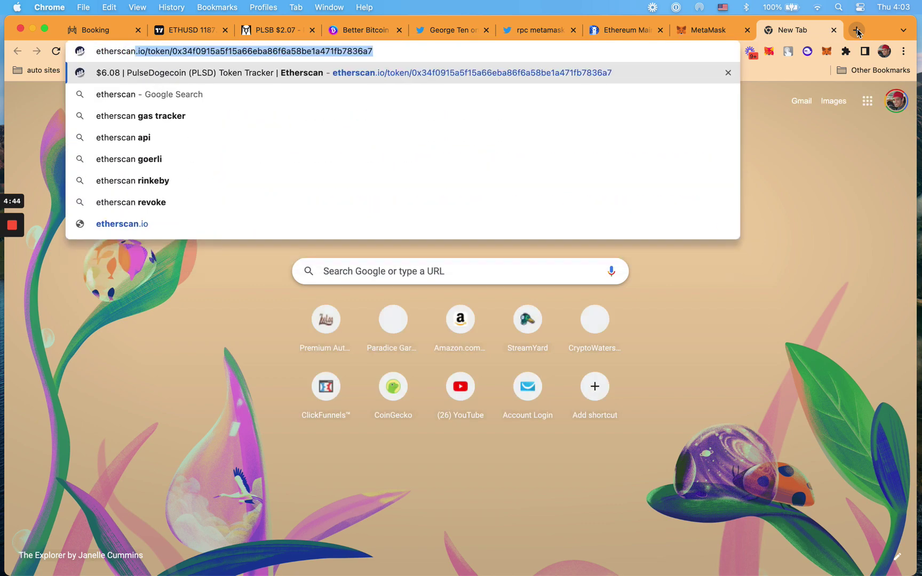
{"action": "key", "text": "Return"}
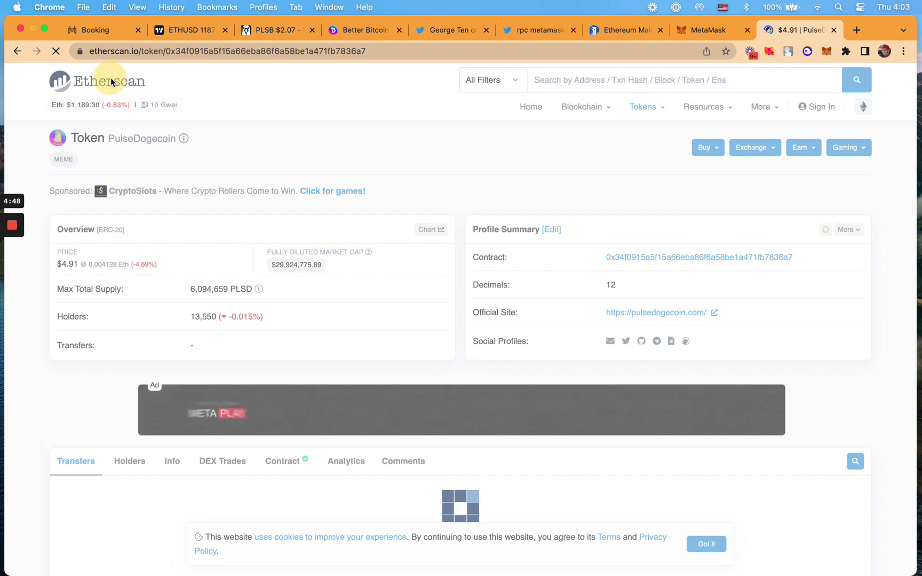
{"action": "left_click", "coordinate": [167, 51]}
{"action": "left_click", "coordinate": [167, 51]}
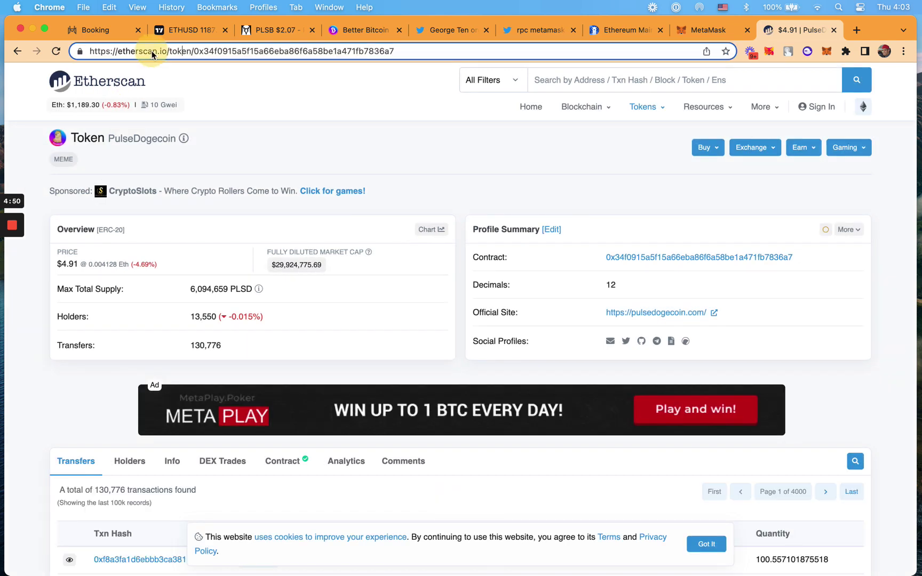
{"action": "left_click_drag", "start_coordinate": [168, 52], "coordinate": [426, 56]}
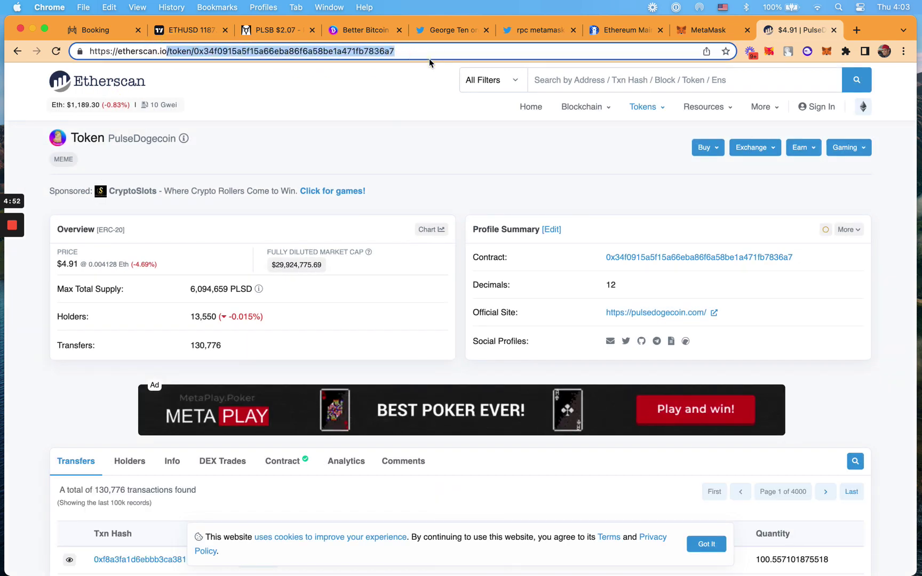
{"action": "key", "text": "BackSpace"}
{"action": "key", "text": "Return"}
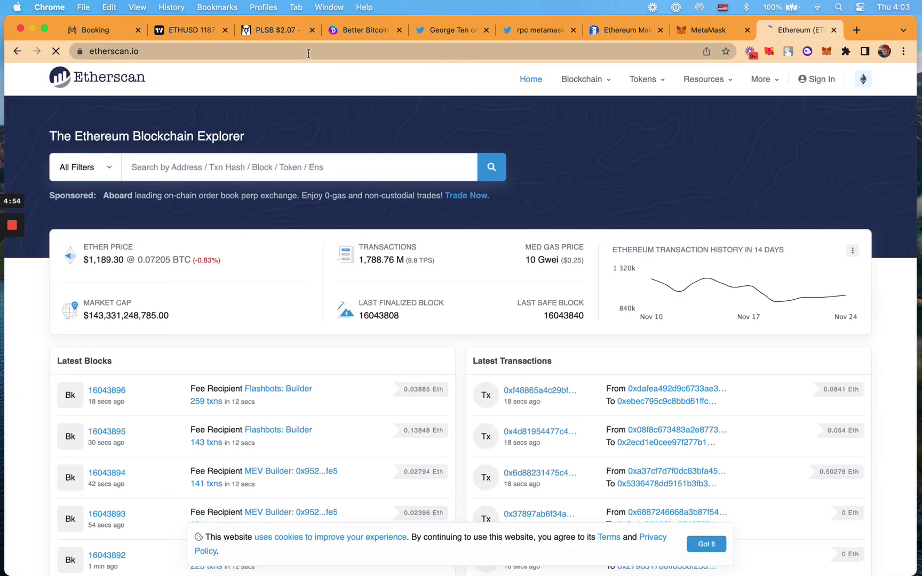
{"action": "left_click", "coordinate": [307, 52]}
{"action": "key", "text": "super+c"}
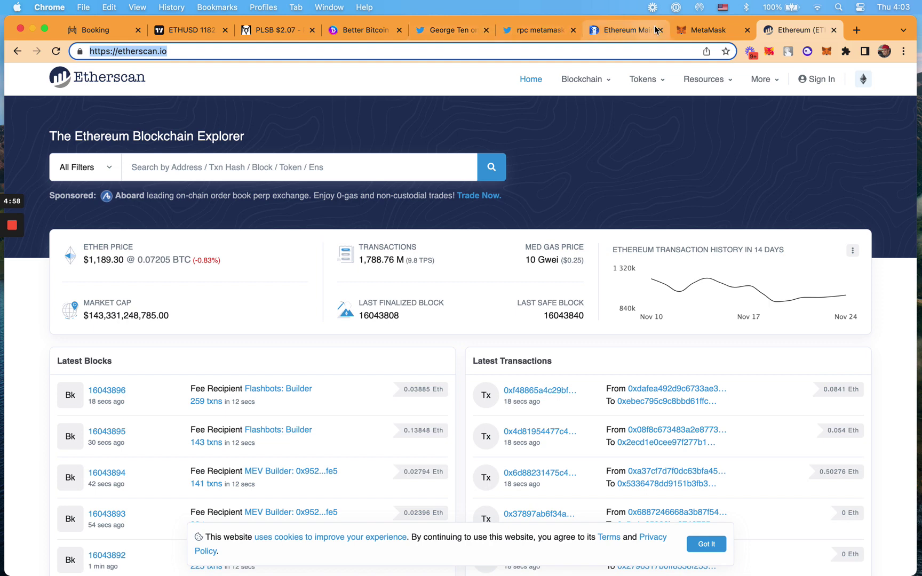
{"action": "left_click", "coordinate": [697, 33]}
{"action": "left_click", "coordinate": [442, 476]}
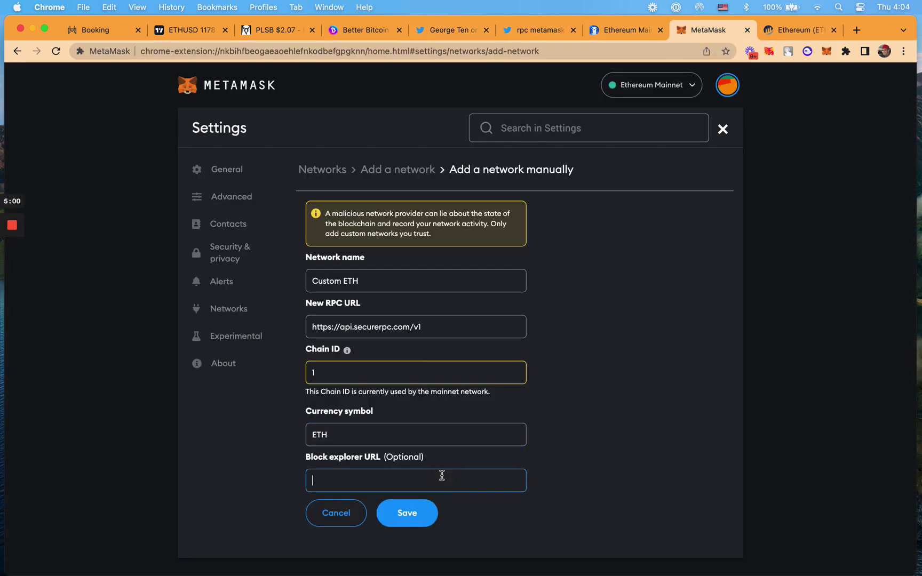
{"action": "key", "text": "super+v"}
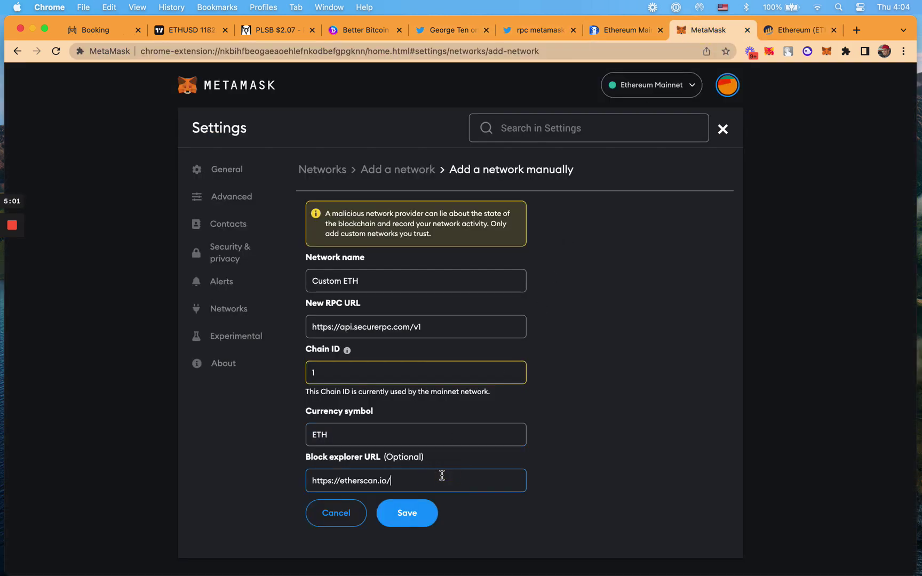
{"action": "left_click", "coordinate": [416, 514]}
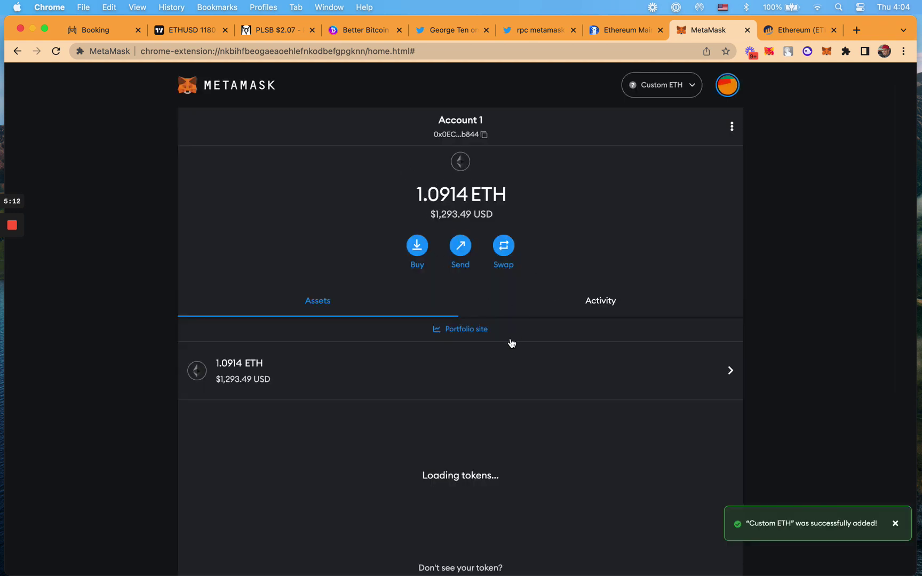
- Dismiss the network-added notice and look over the wallet page
{"action": "left_click", "coordinate": [897, 524]}
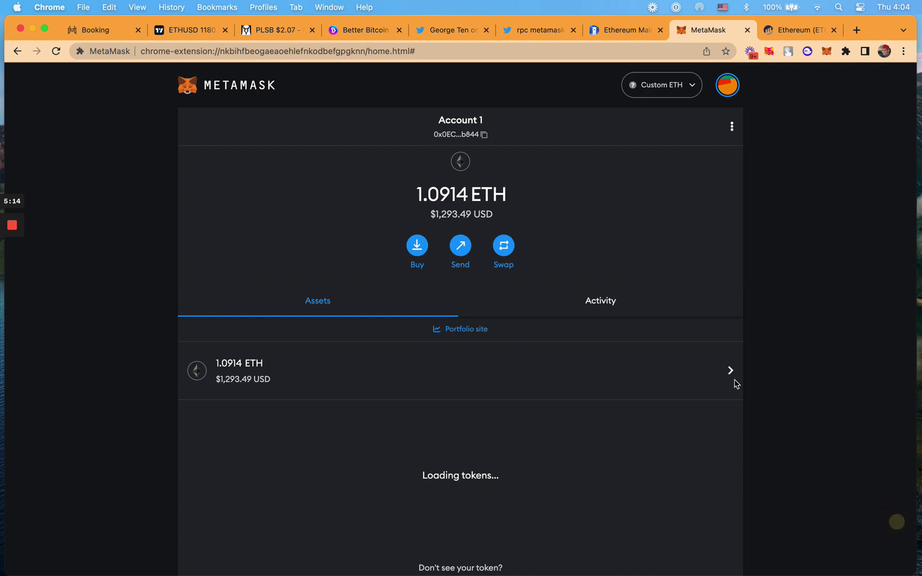
{"action": "scroll", "coordinate": [458, 449], "scroll_direction": "down", "scroll_amount": 2}
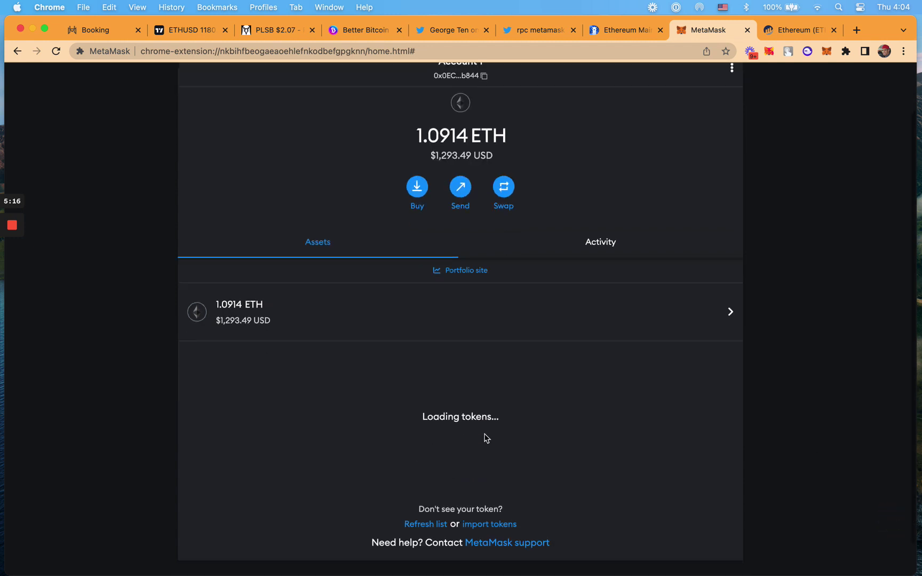
{"action": "scroll", "coordinate": [485, 437], "scroll_direction": "up", "scroll_amount": 2}
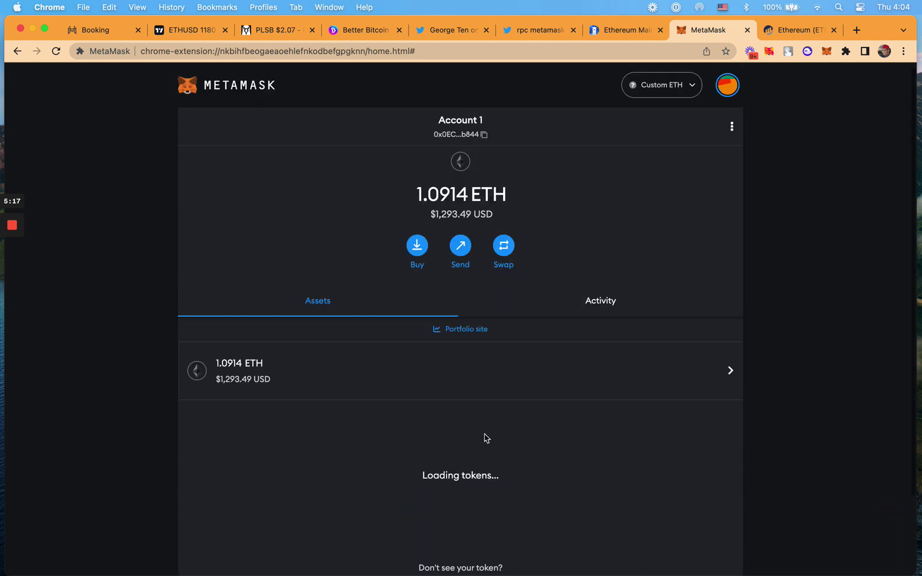
{"action": "left_click", "coordinate": [308, 302]}
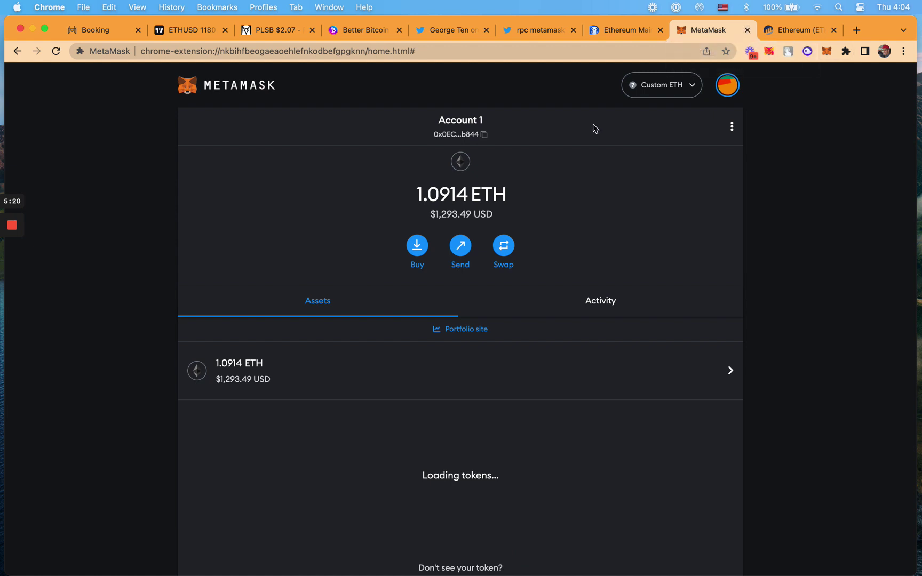
- Switch the wallet to Ethereum Mainnet, then back to Custom ETH
{"action": "left_click", "coordinate": [667, 94]}
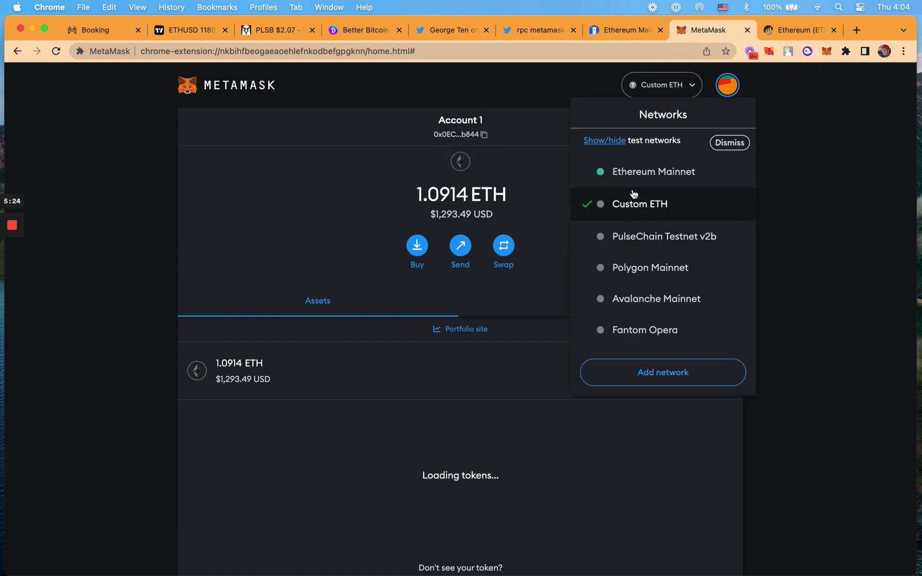
{"action": "left_click", "coordinate": [644, 169]}
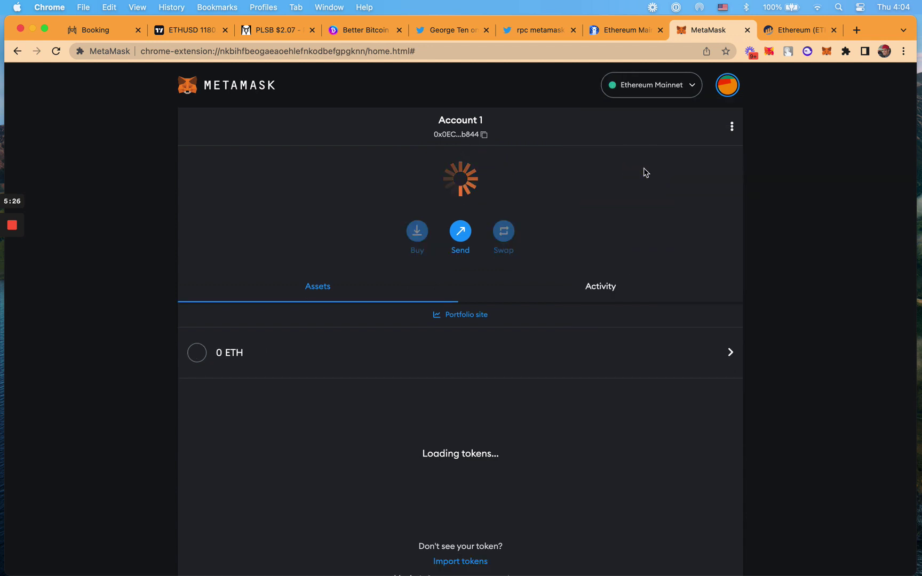
{"action": "left_click", "coordinate": [648, 87]}
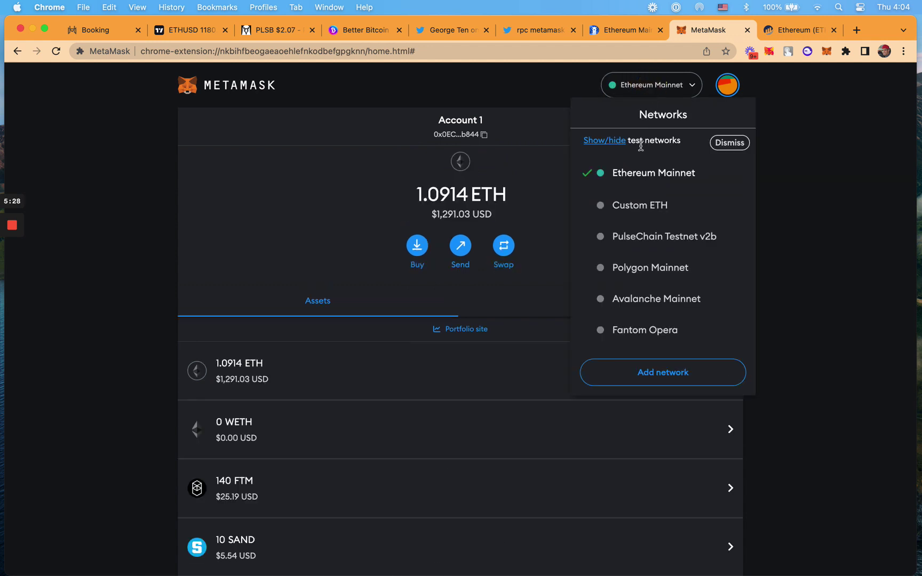
{"action": "left_click", "coordinate": [641, 206]}
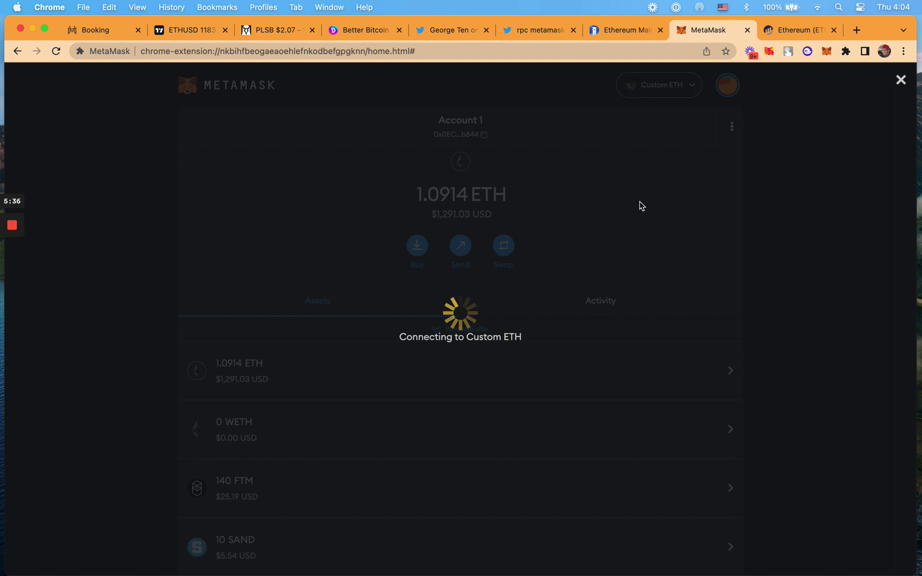
- Return to the MetaMask tab and reselect Custom ETH from the network list
{"action": "left_click", "coordinate": [779, 36]}
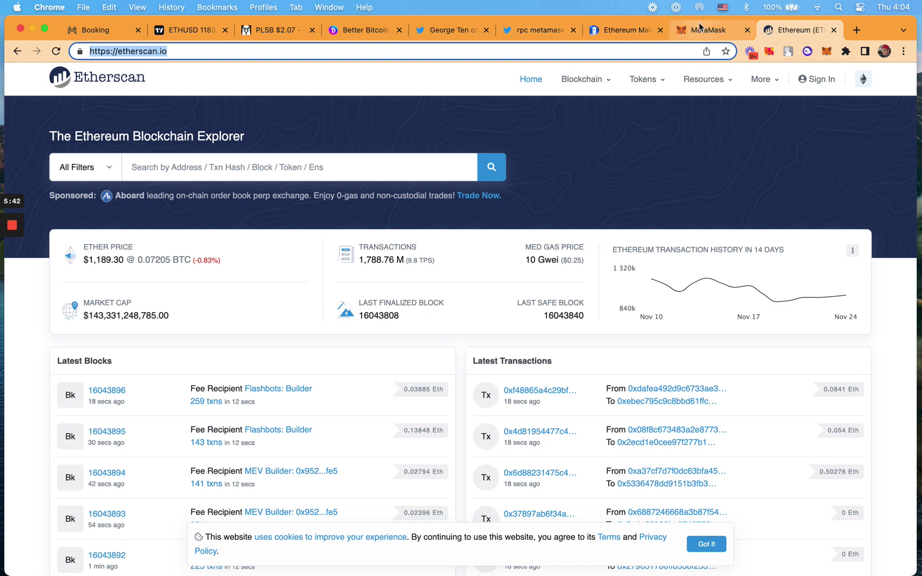
{"action": "left_click", "coordinate": [712, 32]}
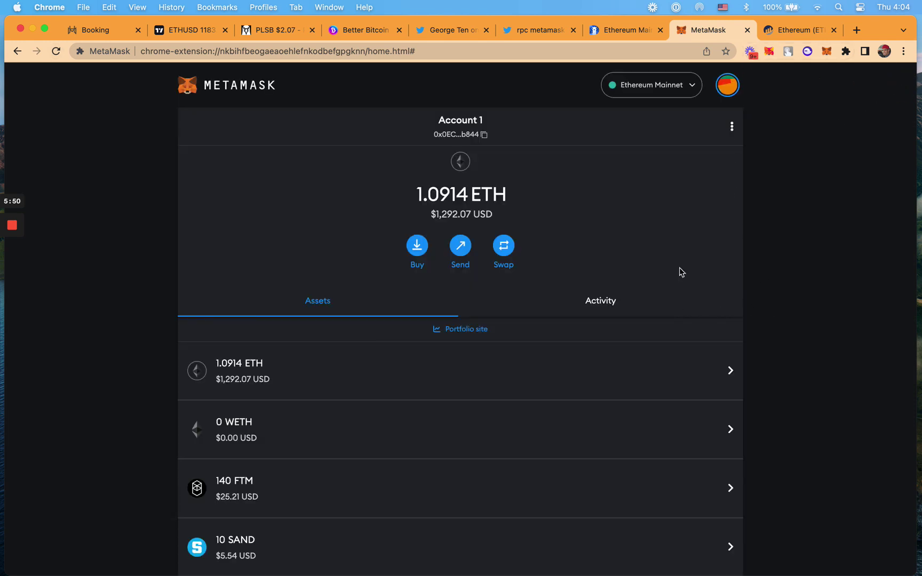
{"action": "left_click", "coordinate": [672, 86]}
{"action": "left_click", "coordinate": [644, 197]}
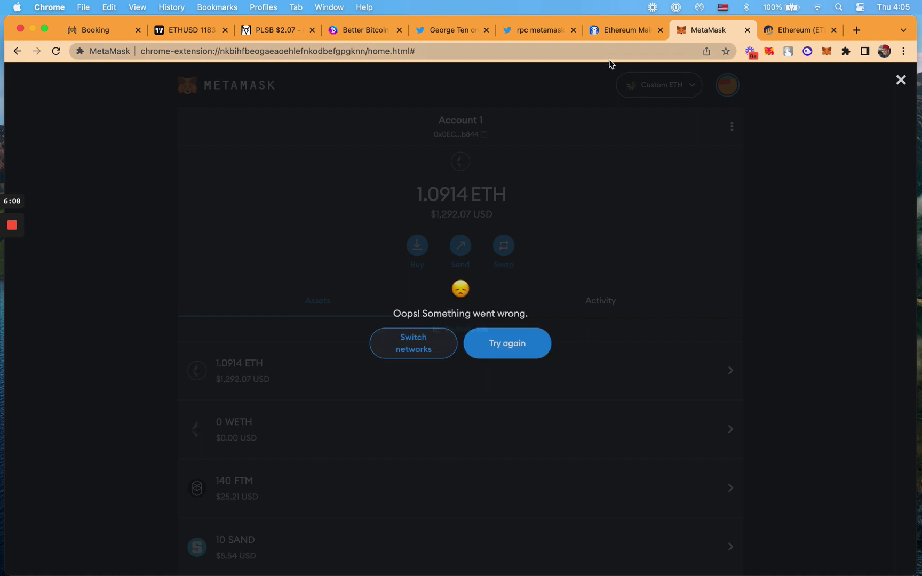
- Retry the stalled connection and choose Custom ETH once more
{"action": "left_click", "coordinate": [508, 352]}
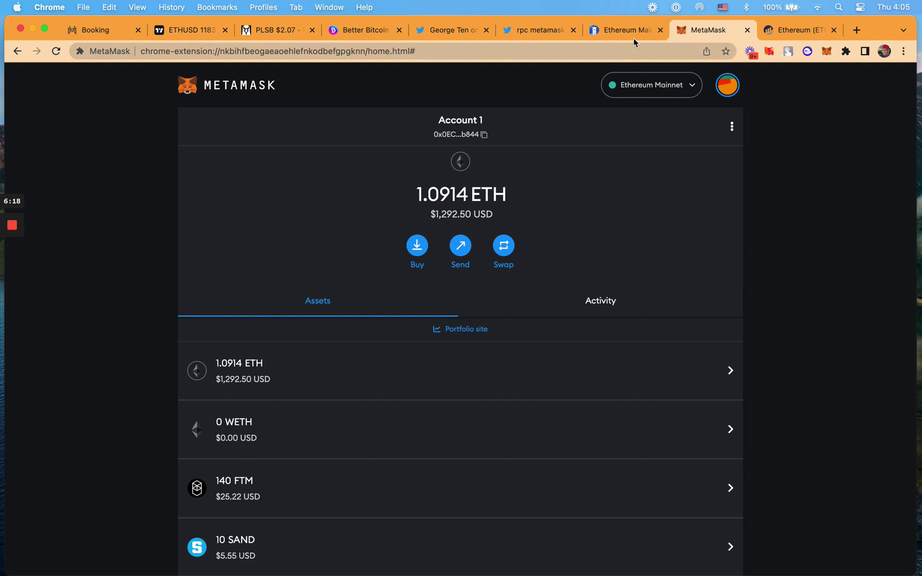
{"action": "left_click", "coordinate": [685, 88]}
{"action": "left_click", "coordinate": [667, 199]}
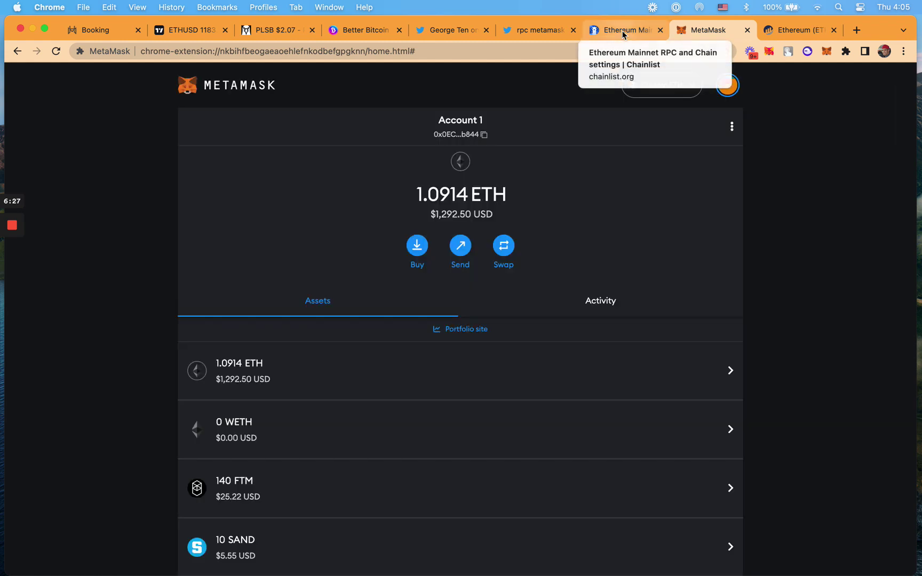
{"action": "left_click", "coordinate": [622, 30]}
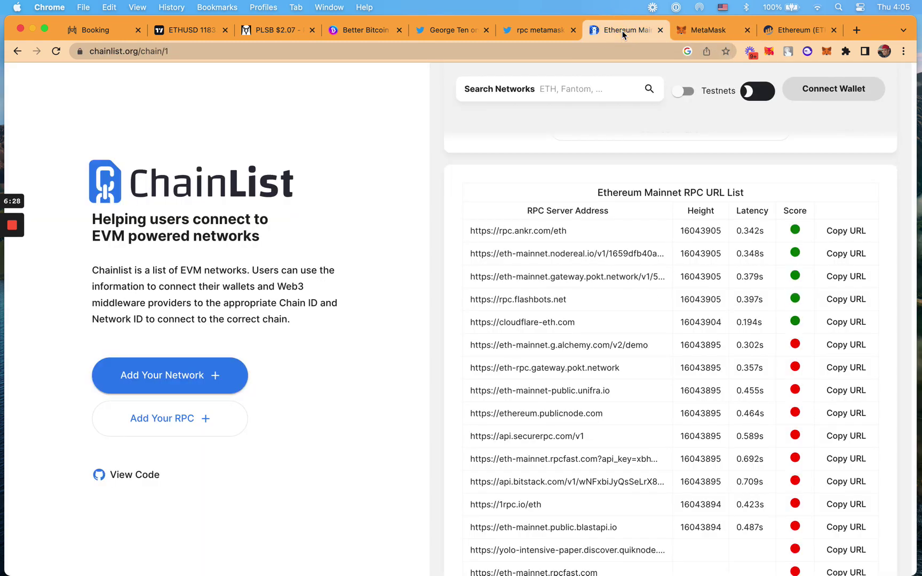
{"action": "left_click", "coordinate": [843, 233]}
{"action": "left_click", "coordinate": [705, 31]}
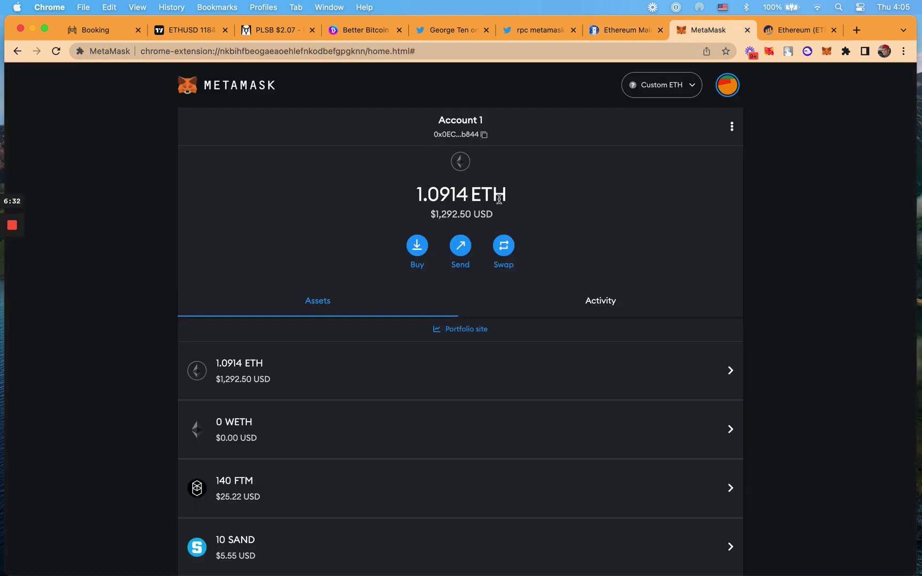
{"action": "scroll", "coordinate": [533, 422], "scroll_direction": "down", "scroll_amount": 15}
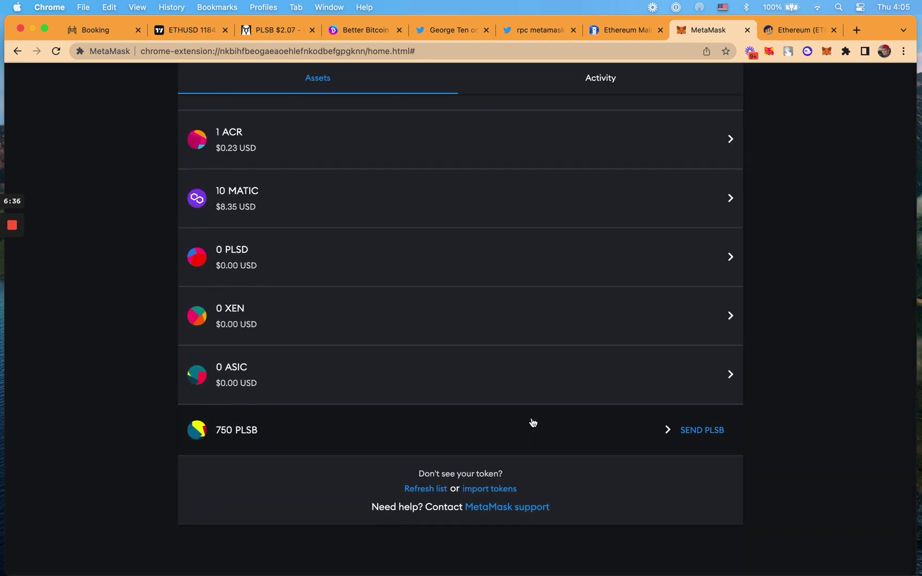
{"action": "scroll", "coordinate": [531, 422], "scroll_direction": "up", "scroll_amount": 15}
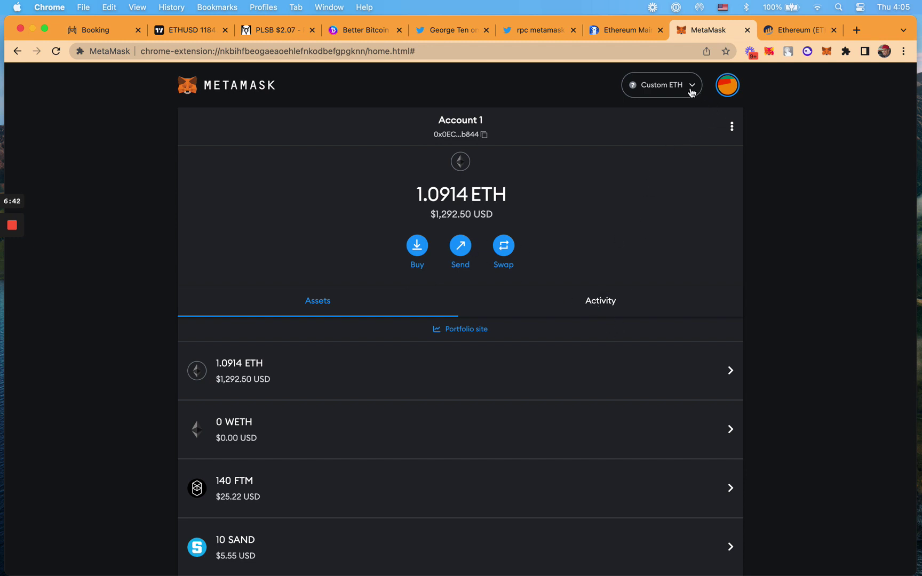
- Open the Add a network page, close settings, and close the MetaMask tab
{"action": "left_click", "coordinate": [724, 92]}
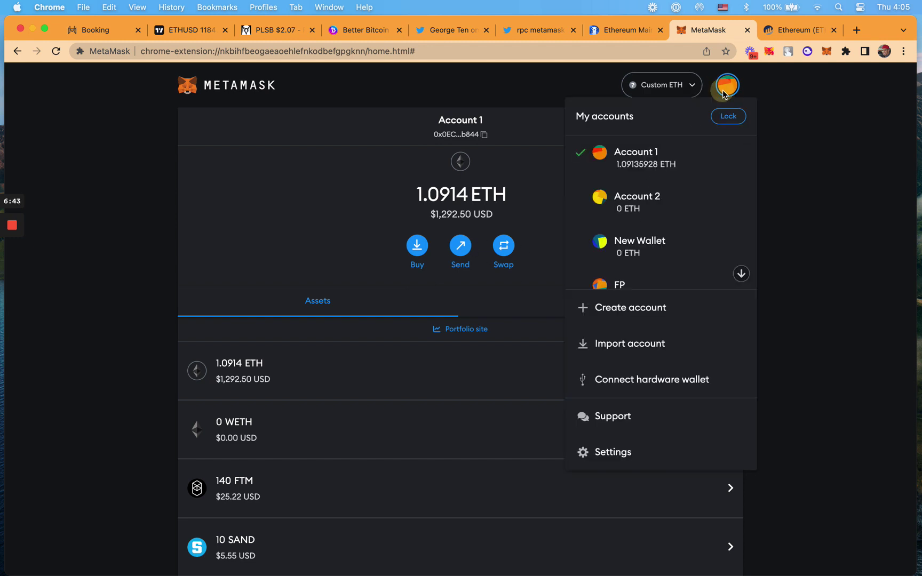
{"action": "left_click", "coordinate": [669, 87]}
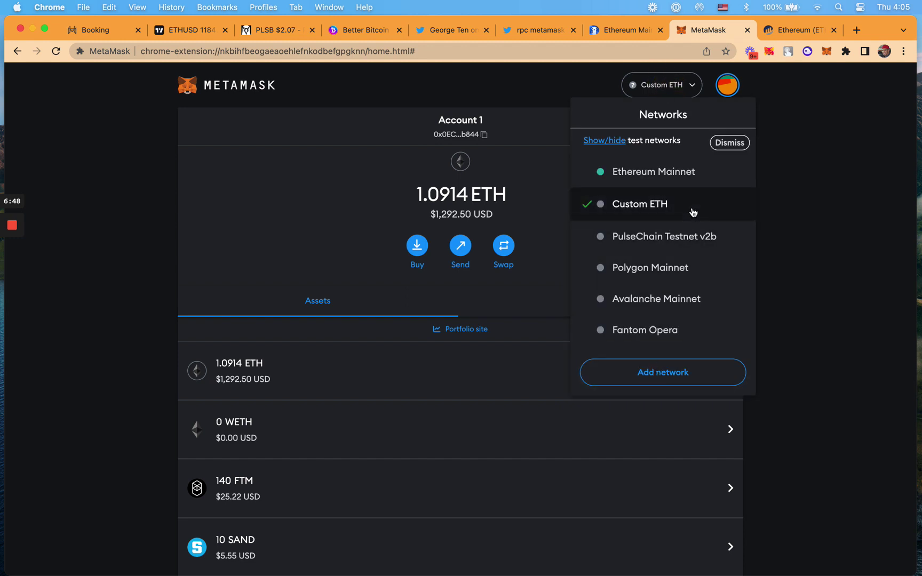
{"action": "left_click", "coordinate": [646, 372]}
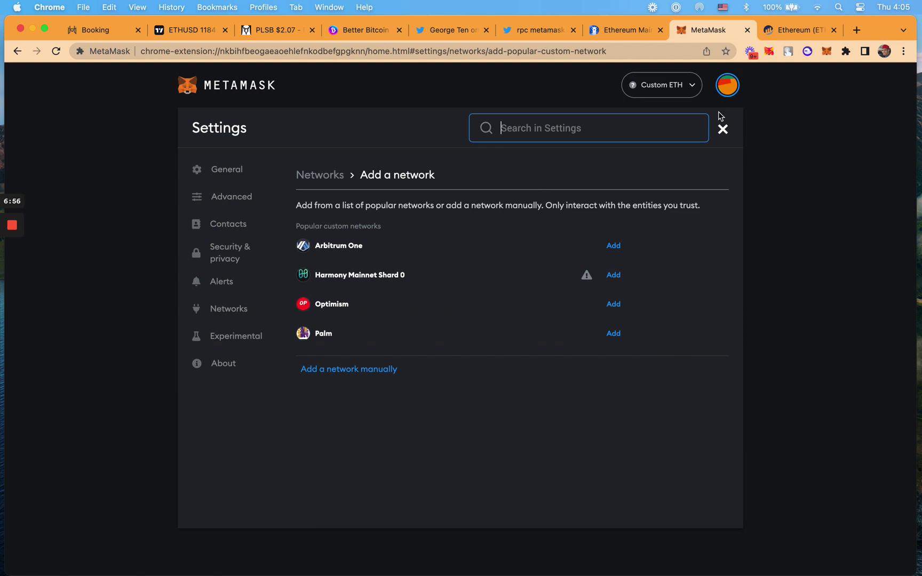
{"action": "left_click", "coordinate": [722, 130]}
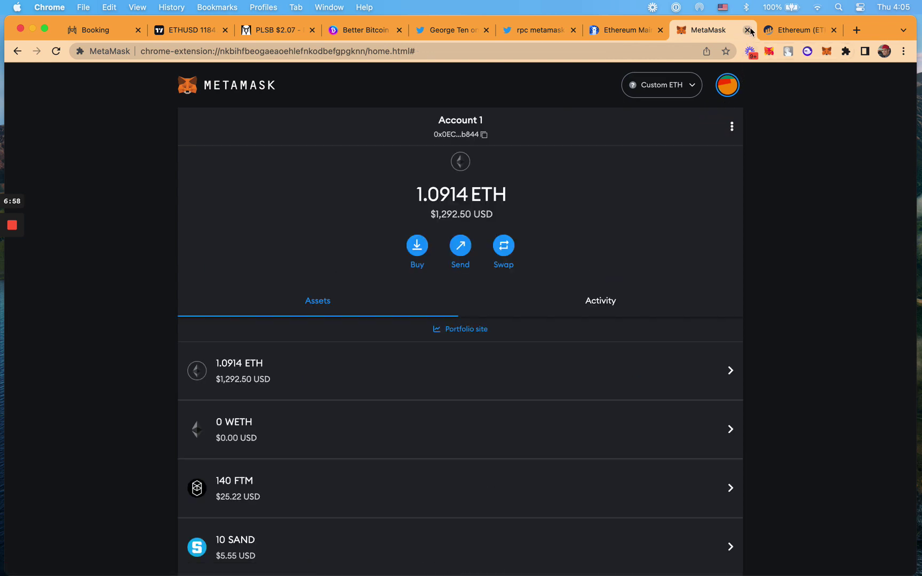
{"action": "left_click", "coordinate": [747, 30]}
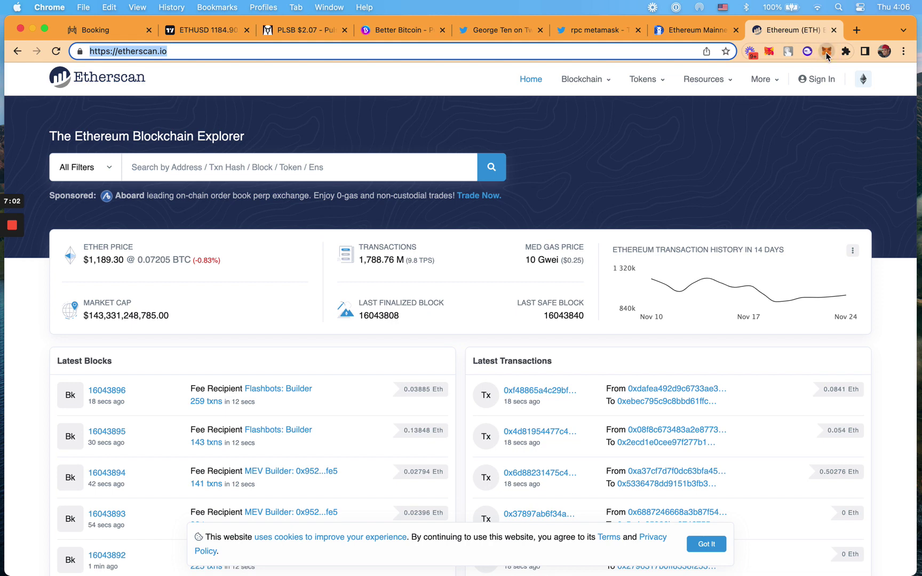
- Open MetaMask over the Etherscan page and browse the wallet's assets list
{"action": "left_click", "coordinate": [827, 52]}
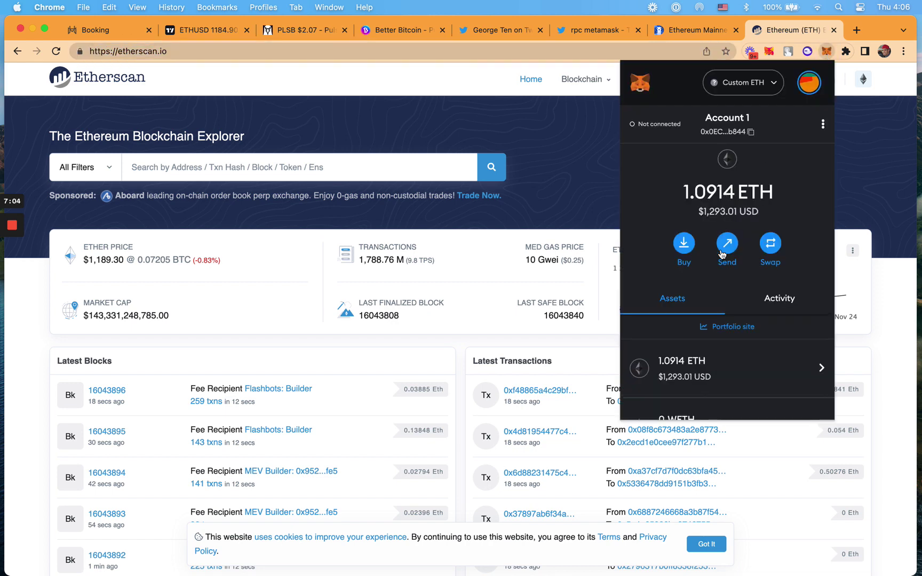
{"action": "scroll", "coordinate": [722, 256], "scroll_direction": "down", "scroll_amount": 3}
{"action": "scroll", "coordinate": [722, 262], "scroll_direction": "down", "scroll_amount": 10}
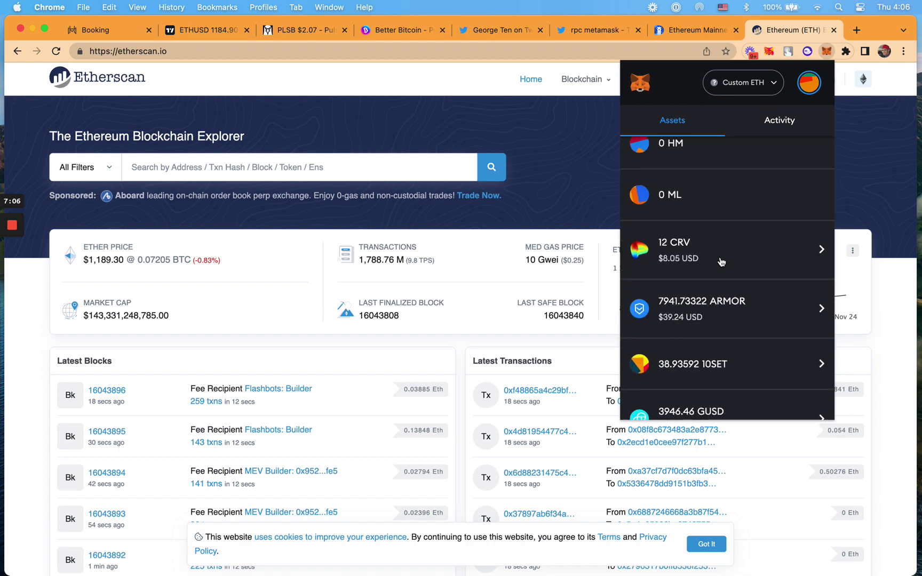
{"action": "scroll", "coordinate": [721, 262], "scroll_direction": "up", "scroll_amount": 10}
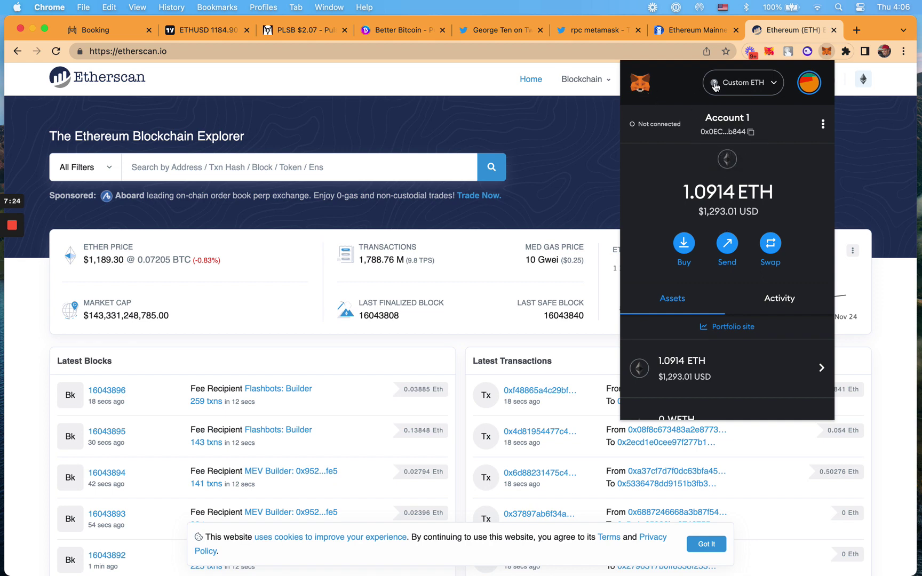
- Keep Custom ETH selected and confirm 1.0914 ETH and 750 PLSB appear
{"action": "left_click", "coordinate": [737, 84]}
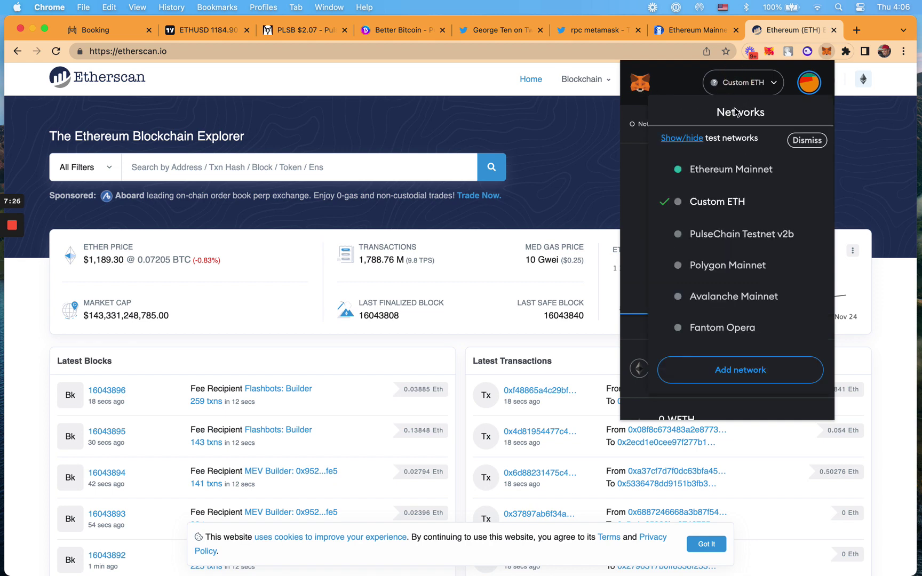
{"action": "left_click", "coordinate": [725, 200]}
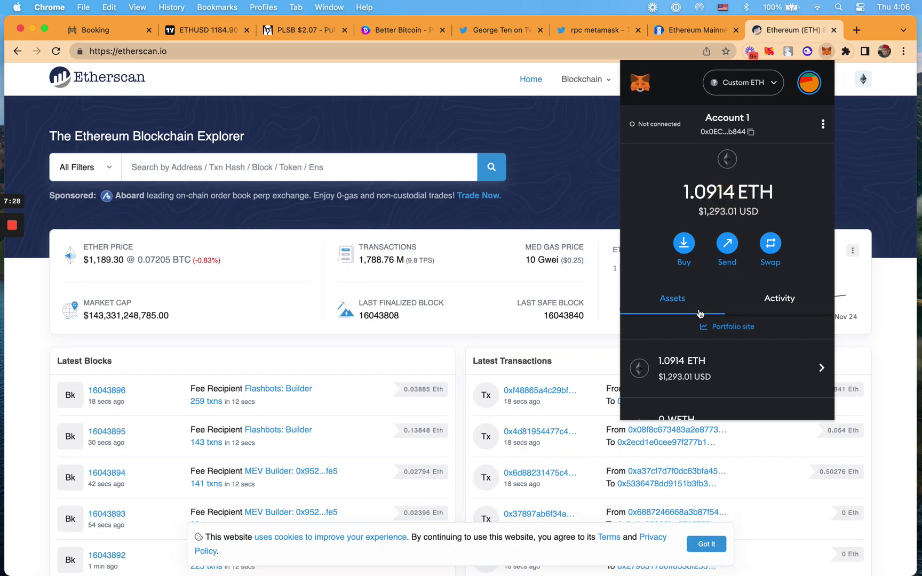
{"action": "scroll", "coordinate": [767, 303], "scroll_direction": "down", "scroll_amount": 5}
{"action": "scroll", "coordinate": [766, 303], "scroll_direction": "down", "scroll_amount": 10}
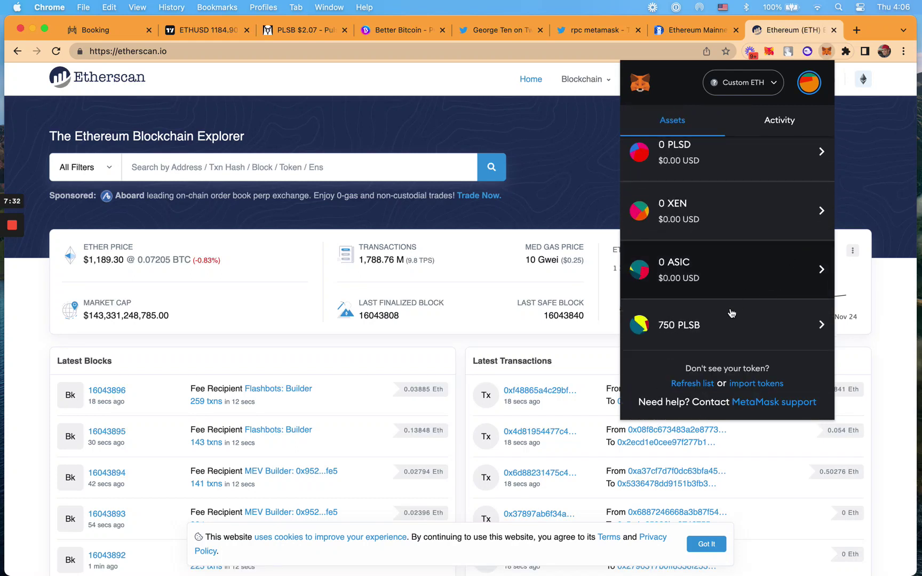
{"action": "scroll", "coordinate": [755, 227], "scroll_direction": "up", "scroll_amount": 15}
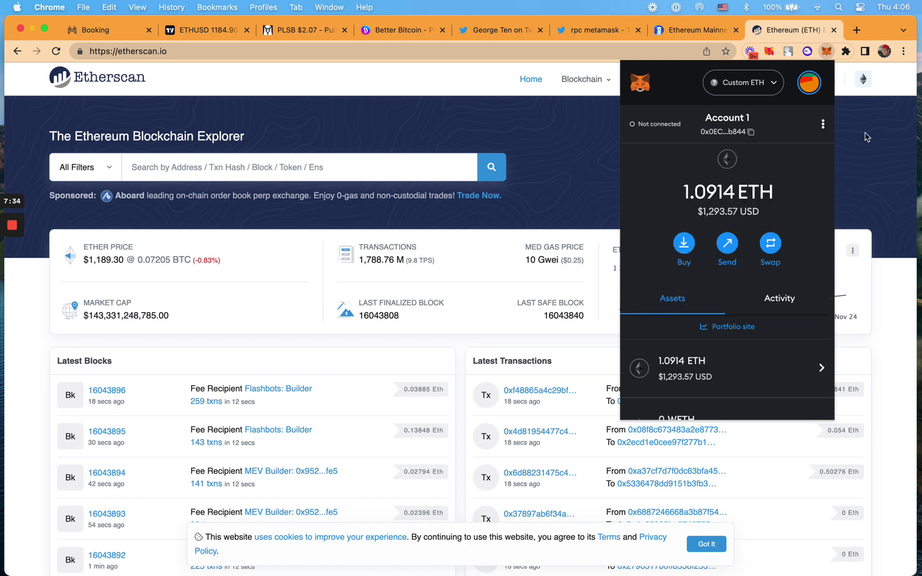